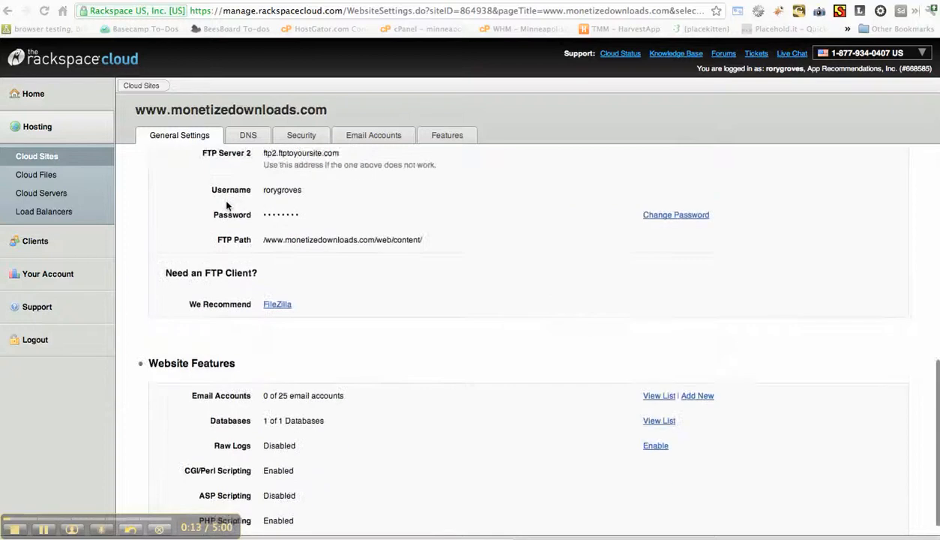
drag(233, 402, 416, 403)
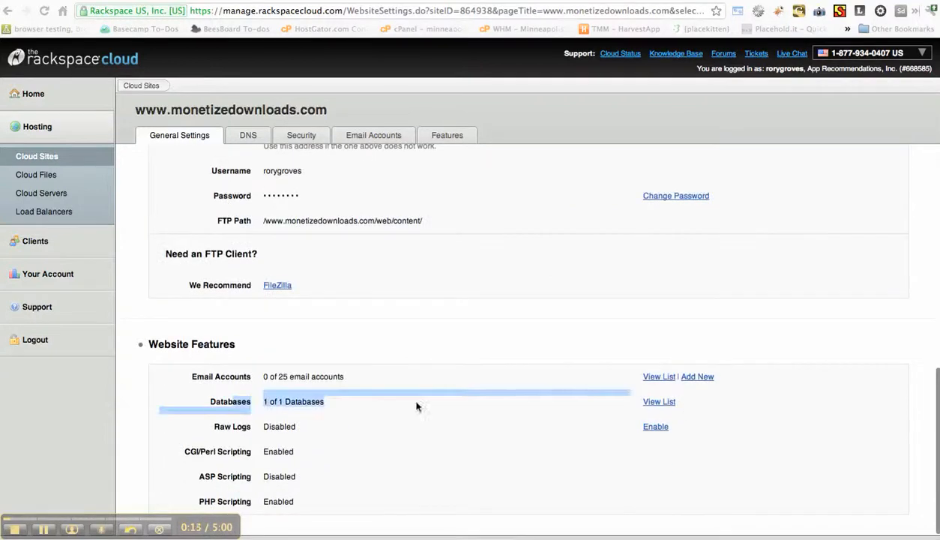
click(667, 403)
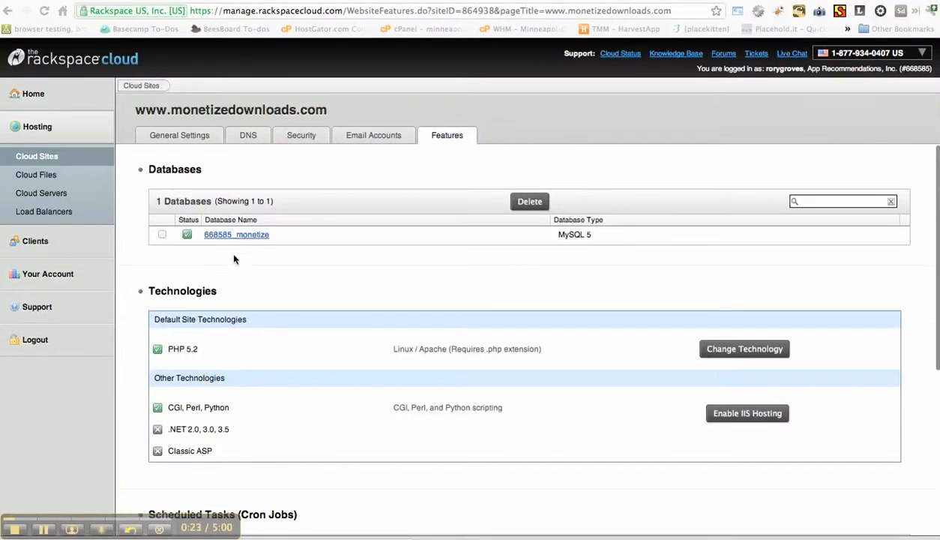
click(240, 235)
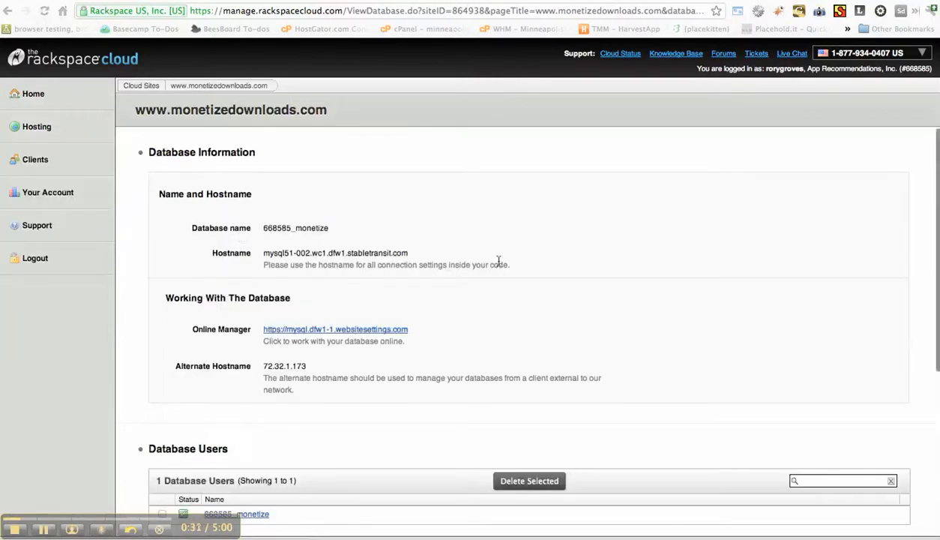
scroll(499, 265, down, 2)
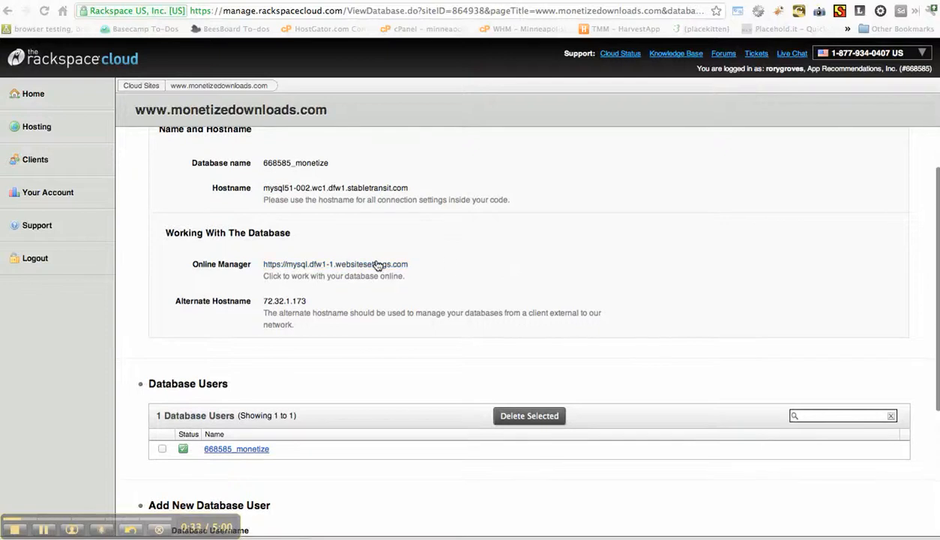
click(377, 265)
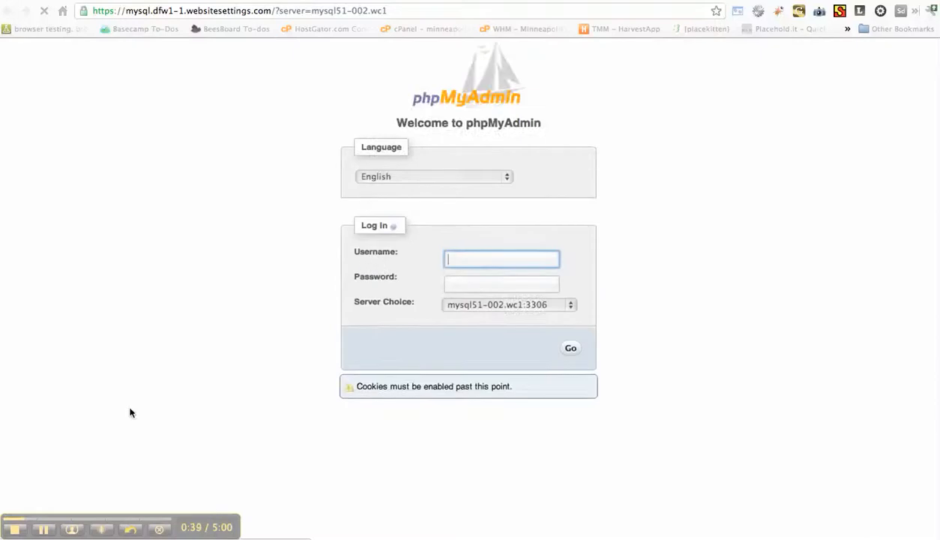
Decline saving the phpMyAdmin password for this site and open the site's monetize database.
click(43, 531)
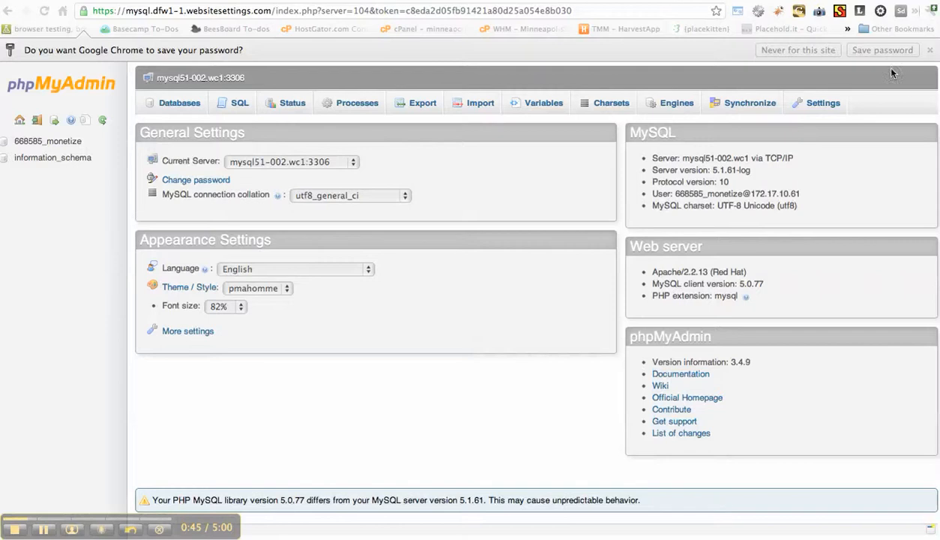
click(825, 50)
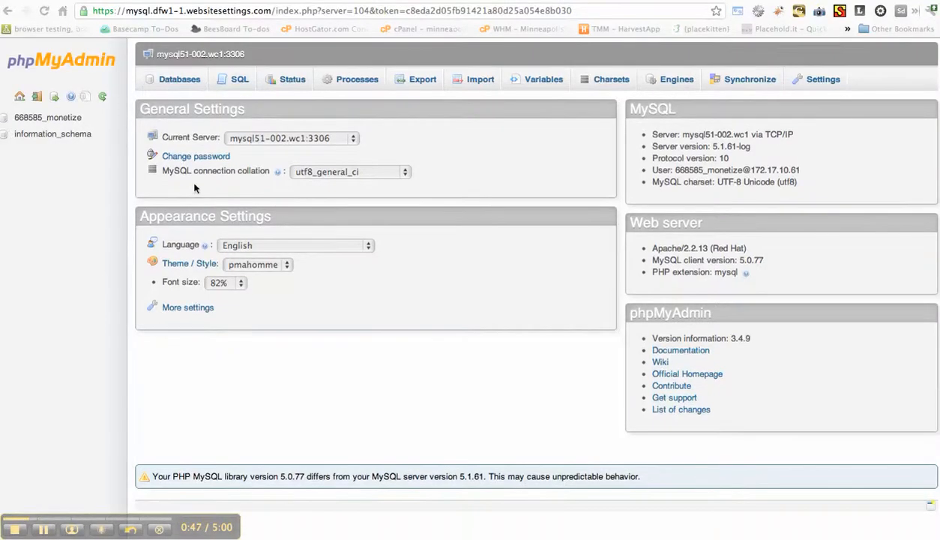
click(57, 118)
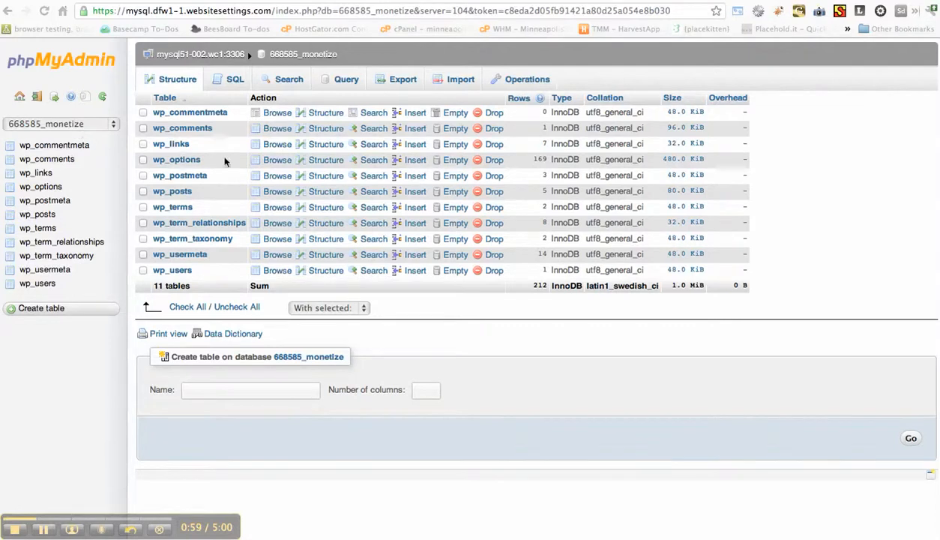
Select all WordPress tables in the monetize database and drop them, confirming the DROP TABLE query.
click(177, 305)
click(314, 308)
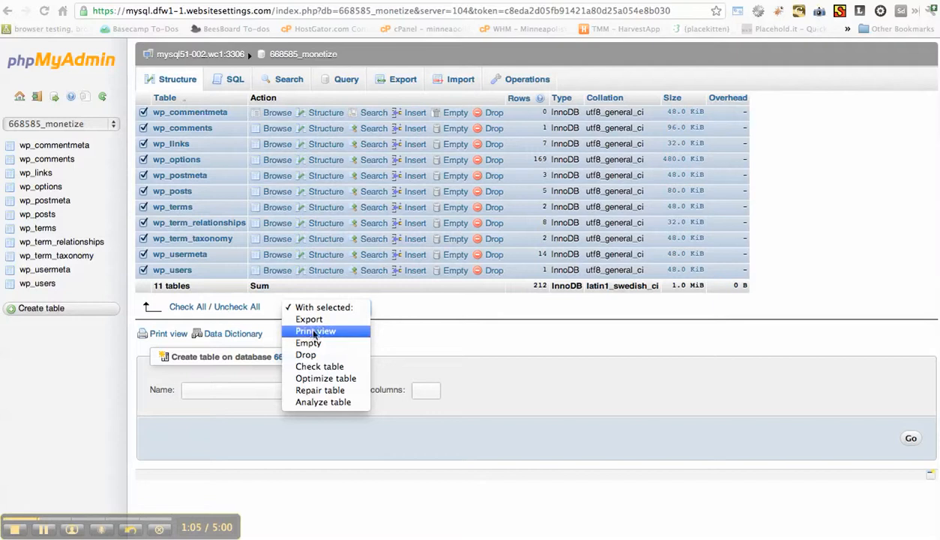
click(90, 125)
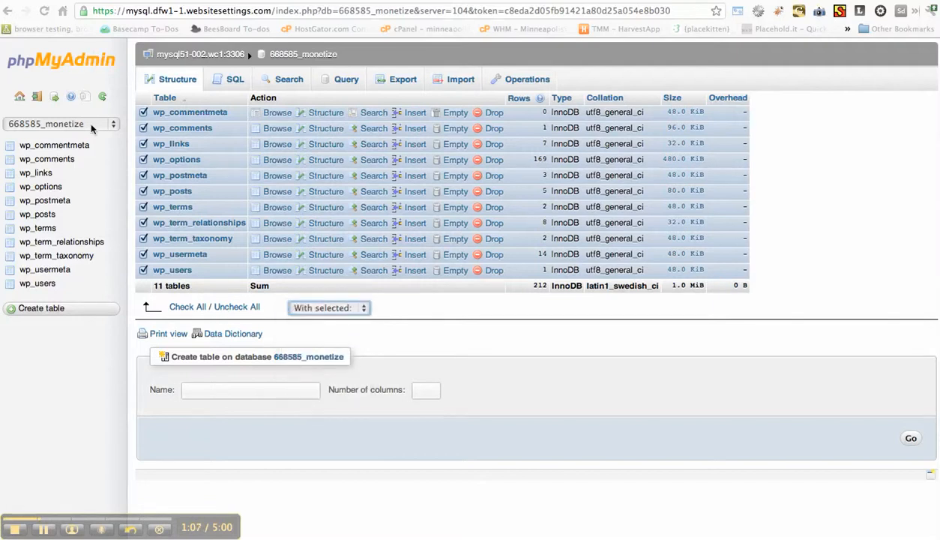
click(90, 123)
click(91, 124)
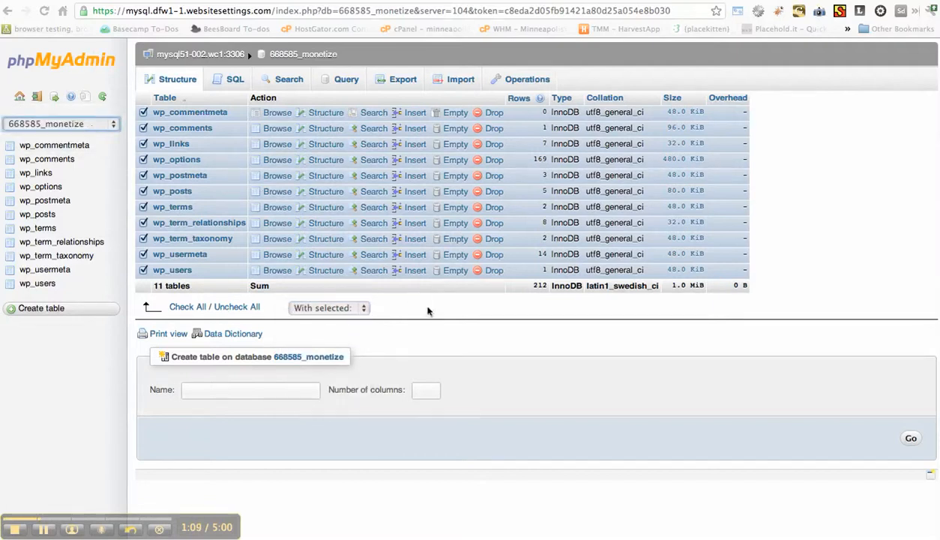
click(341, 304)
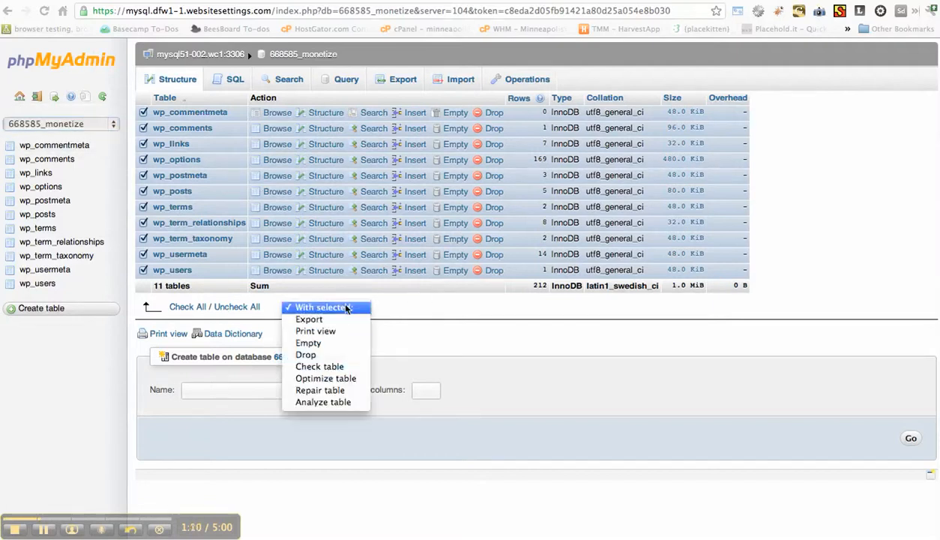
click(330, 357)
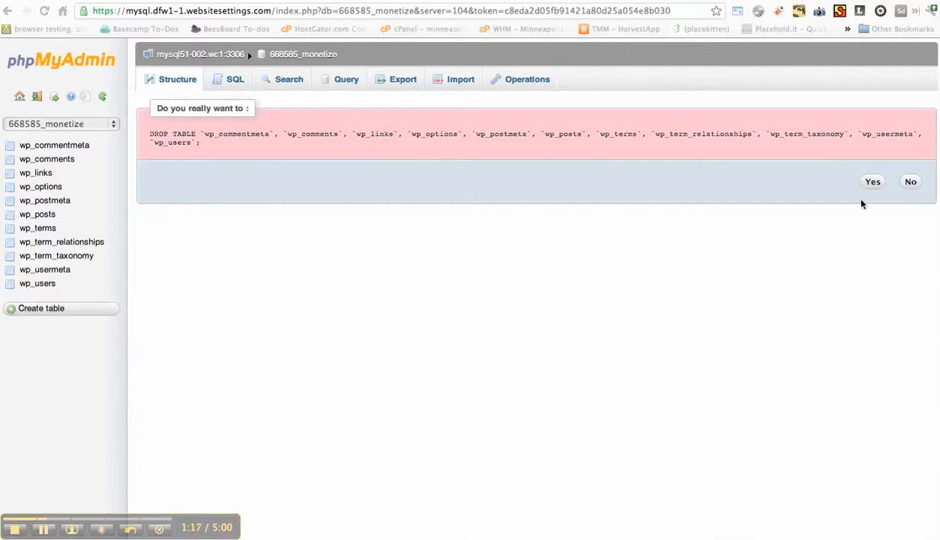
click(874, 183)
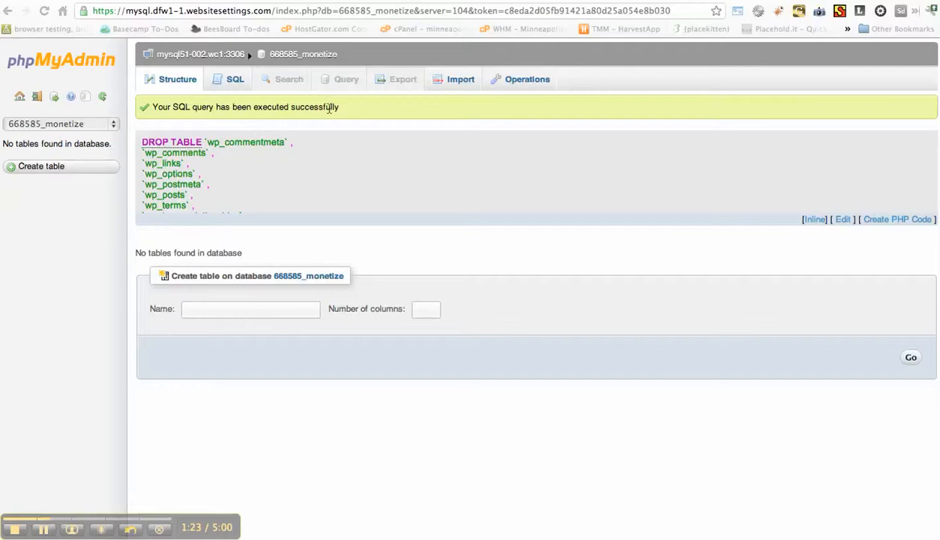
Import the buyappinstalls-backup.sql.gz file from the Desktop into the emptied monetize database.
click(457, 87)
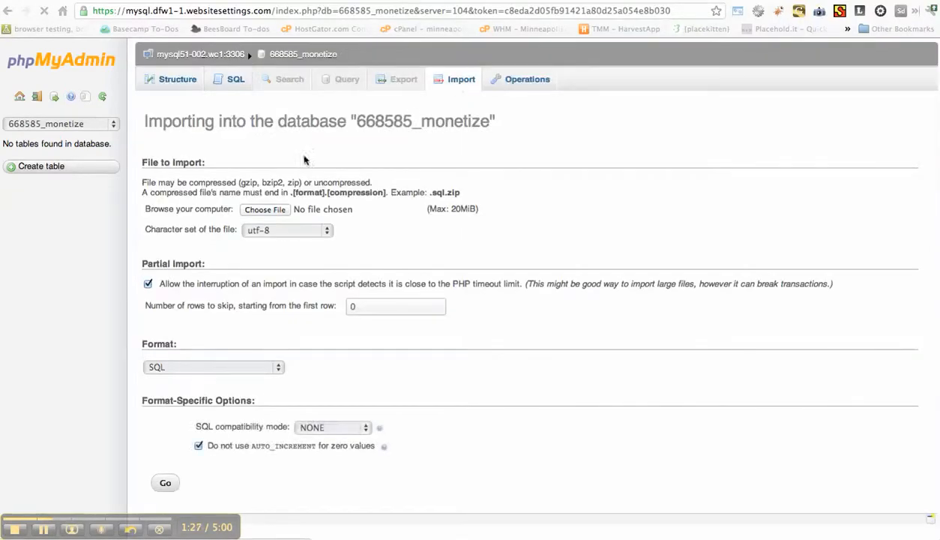
click(265, 209)
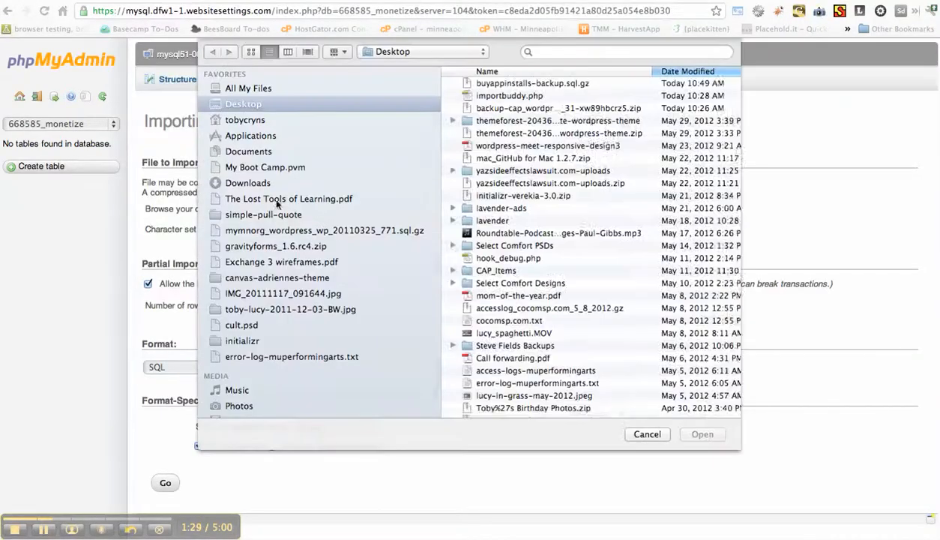
double_click(534, 83)
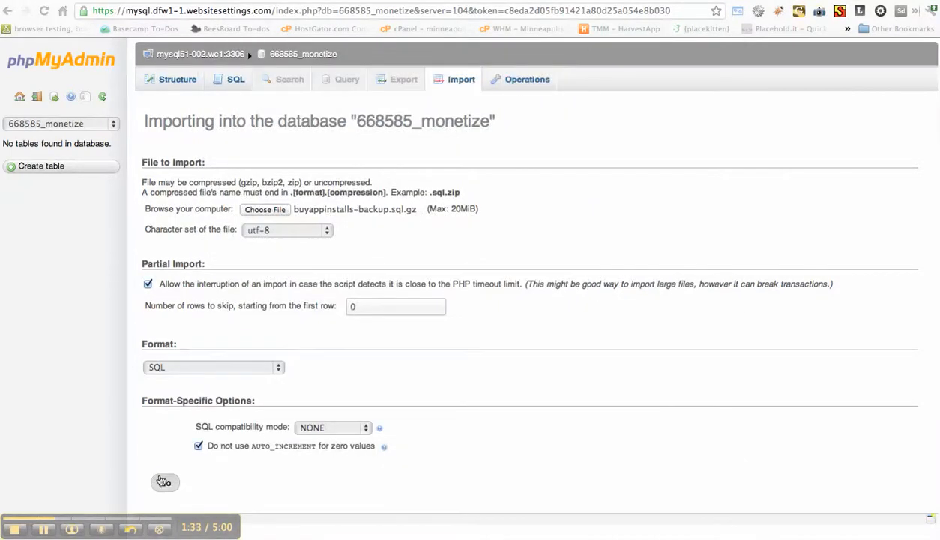
click(160, 479)
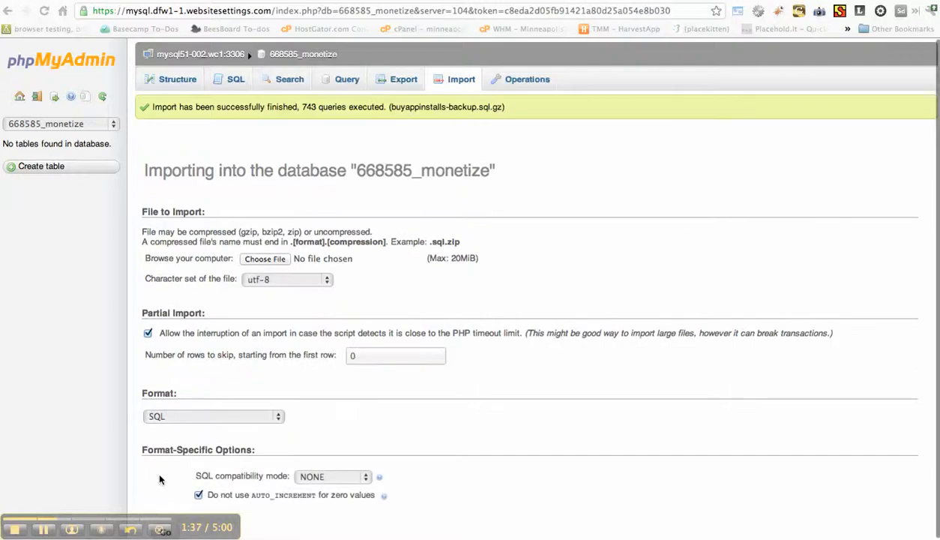
drag(289, 106, 347, 106)
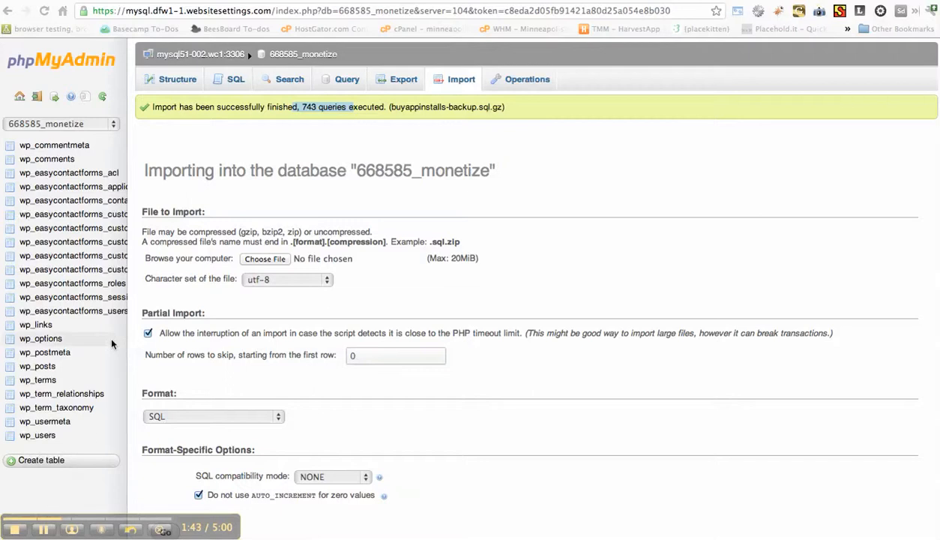
click(41, 339)
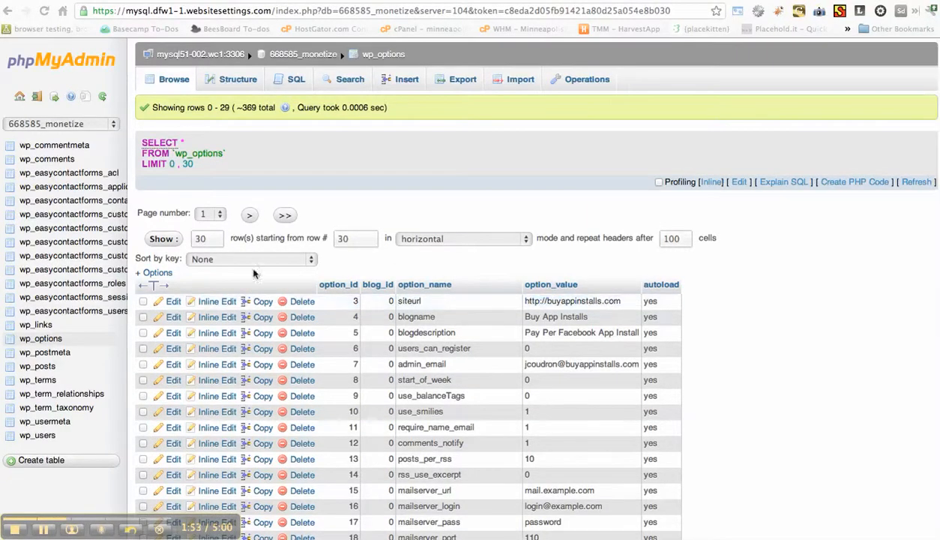
click(171, 302)
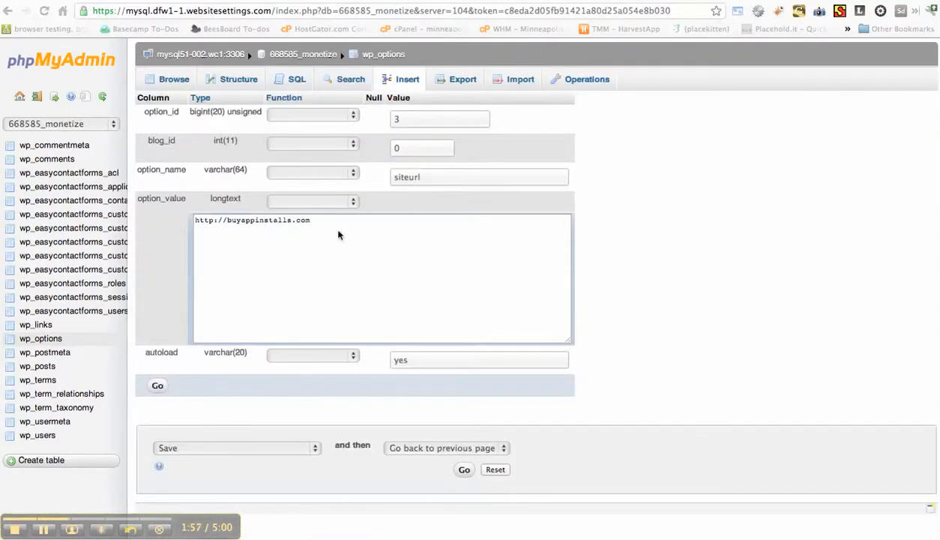
double_click(255, 219)
text(mon)
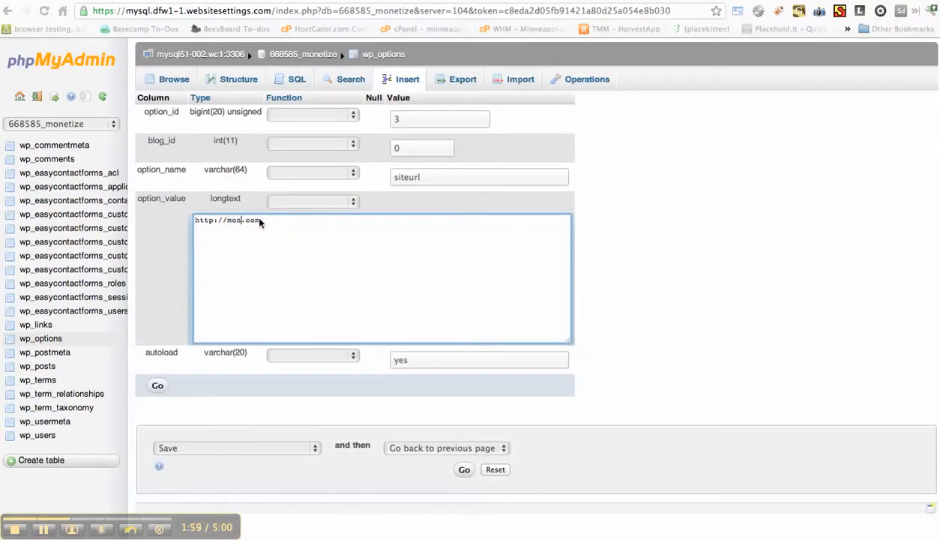
text(etizedownloads)
triple_click(259, 219)
key(super+c)
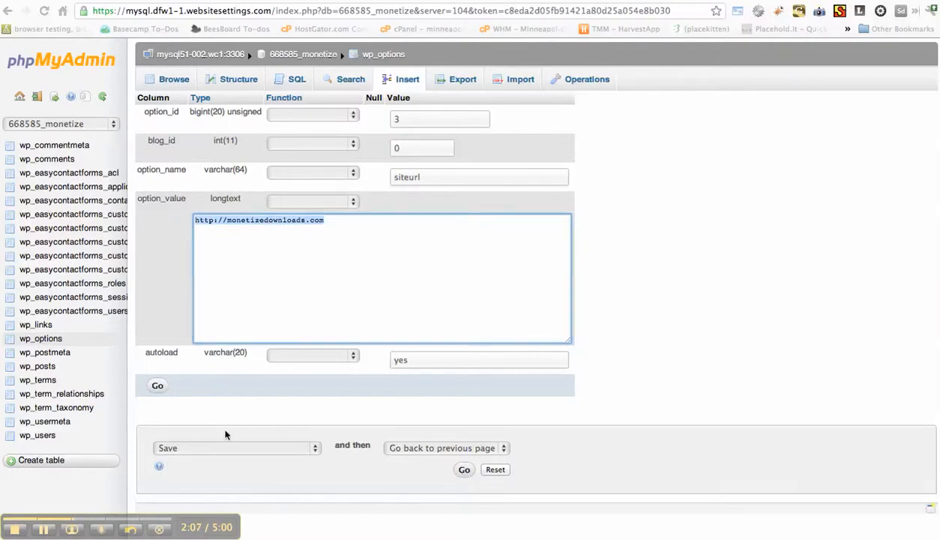
click(157, 386)
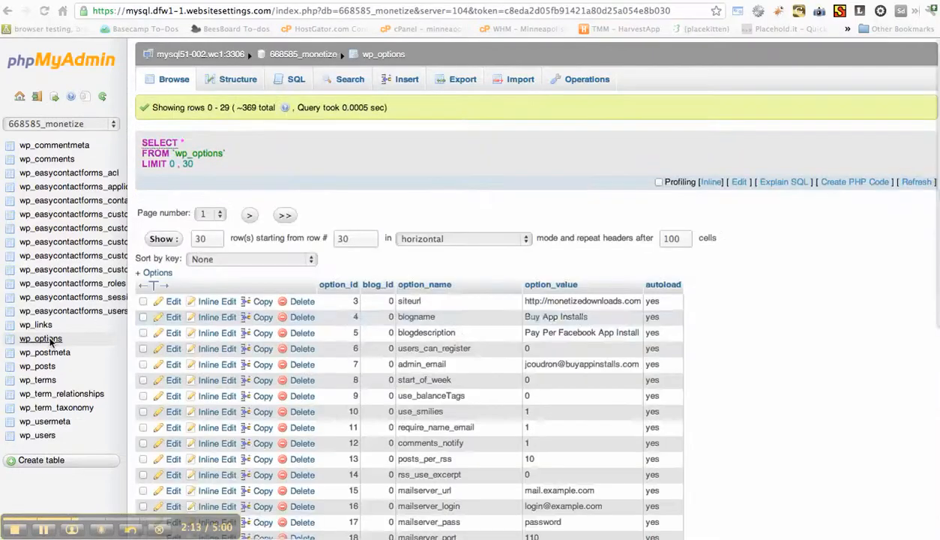
click(533, 301)
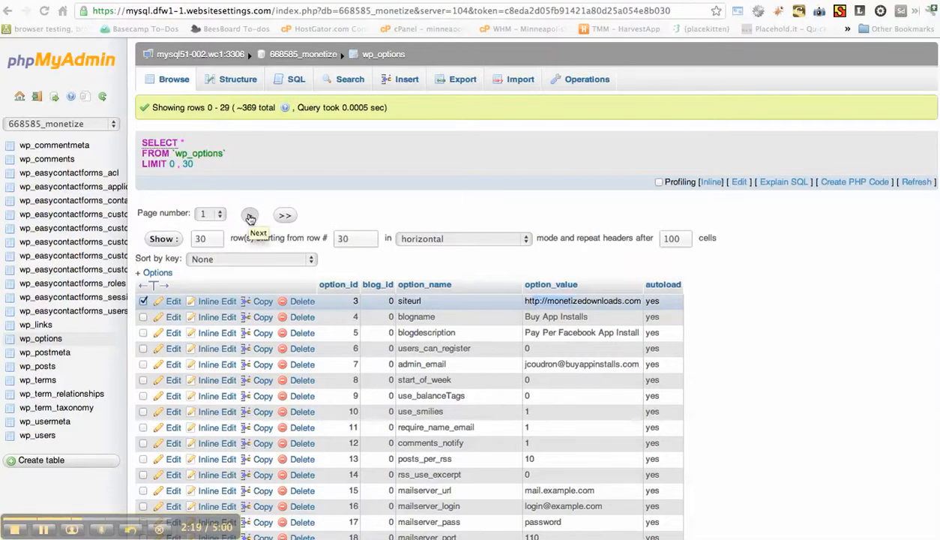
click(250, 216)
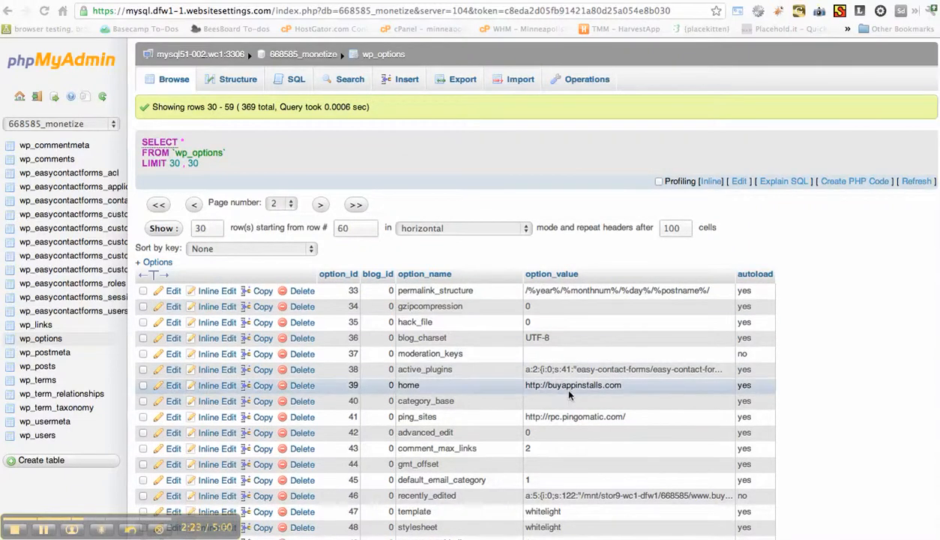
double_click(561, 381)
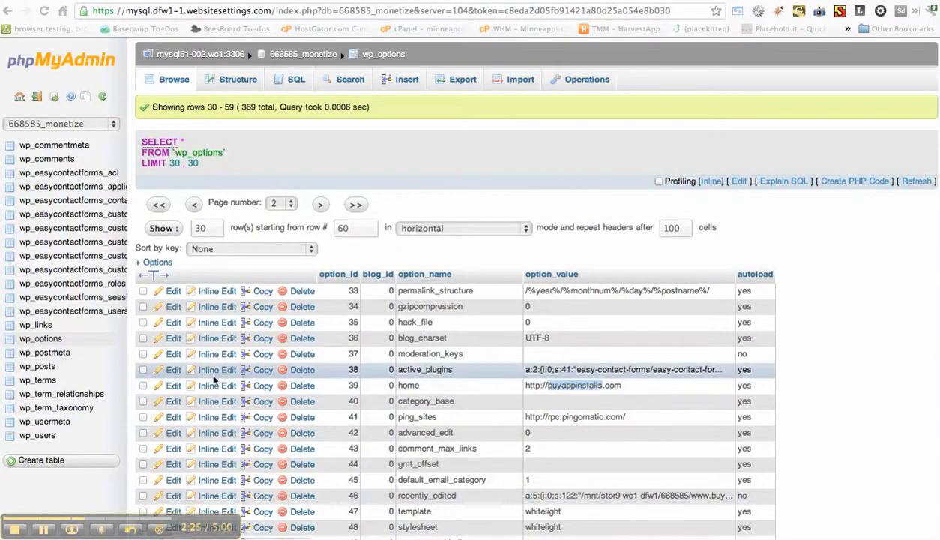
click(173, 385)
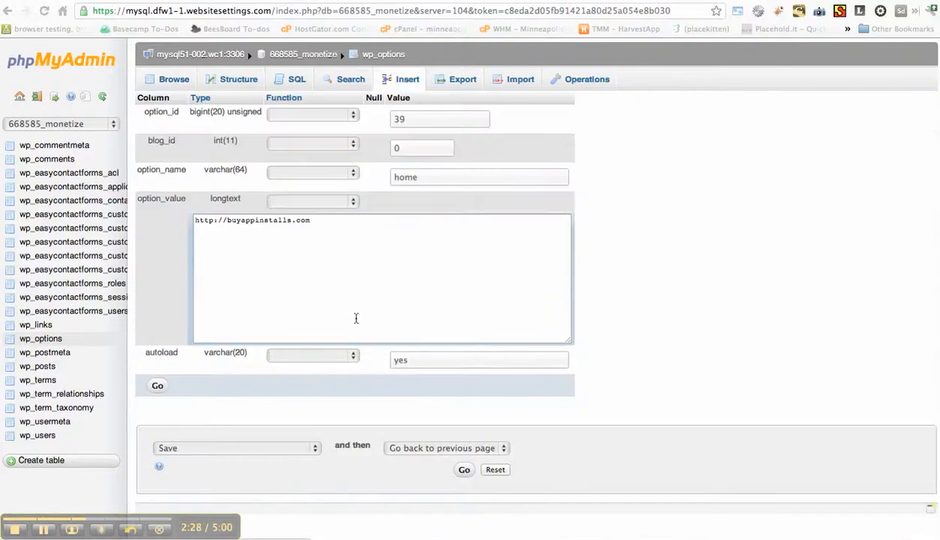
drag(357, 319, 199, 180)
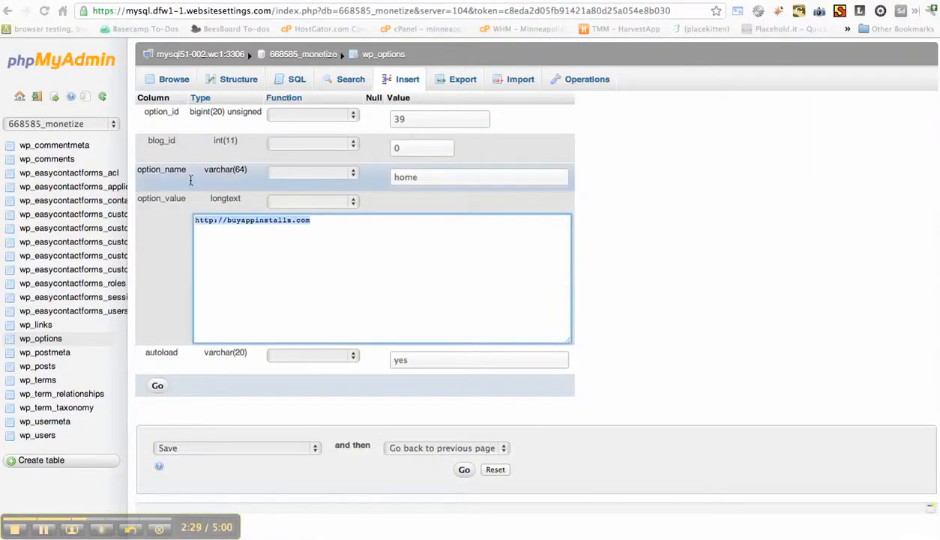
key(super+v)
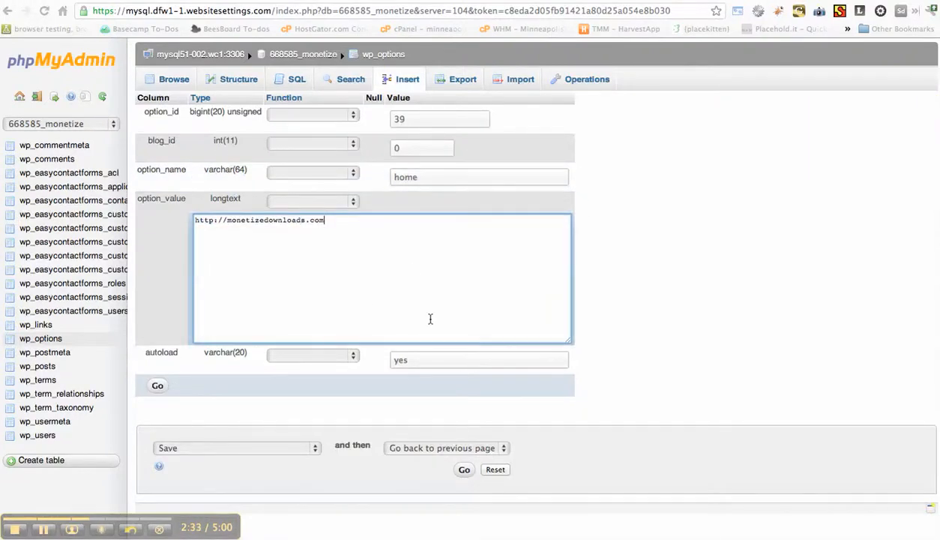
click(157, 387)
click(158, 387)
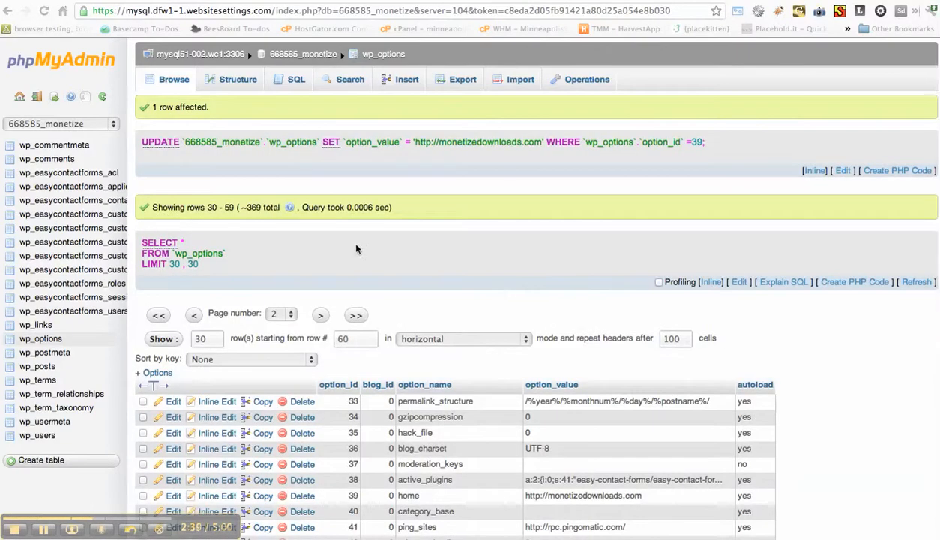
Switch to the TextEdit notes and review the database import and phpMyAdmin URL update items of the WordPress migration checklist.
key(super+Tab)
key(super+Tab)
key(super+Tab)
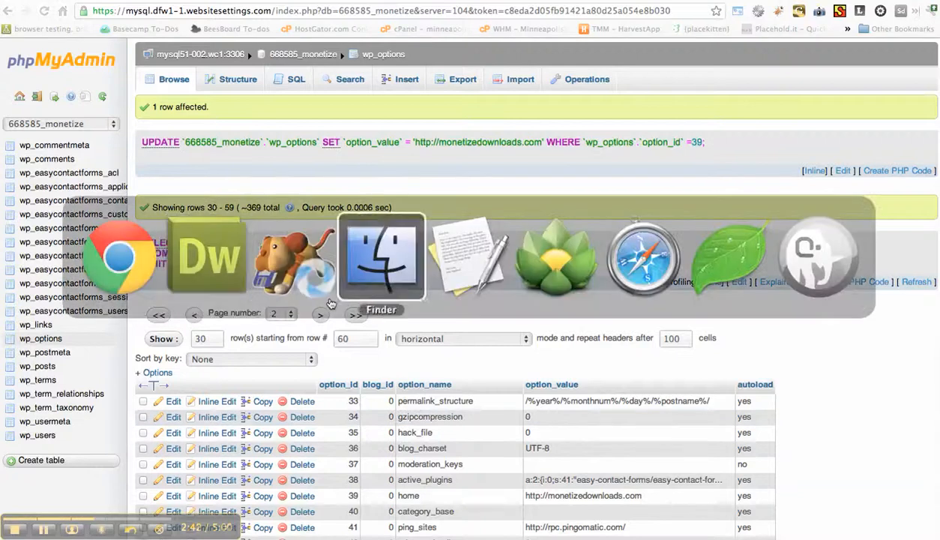
key(super+Tab)
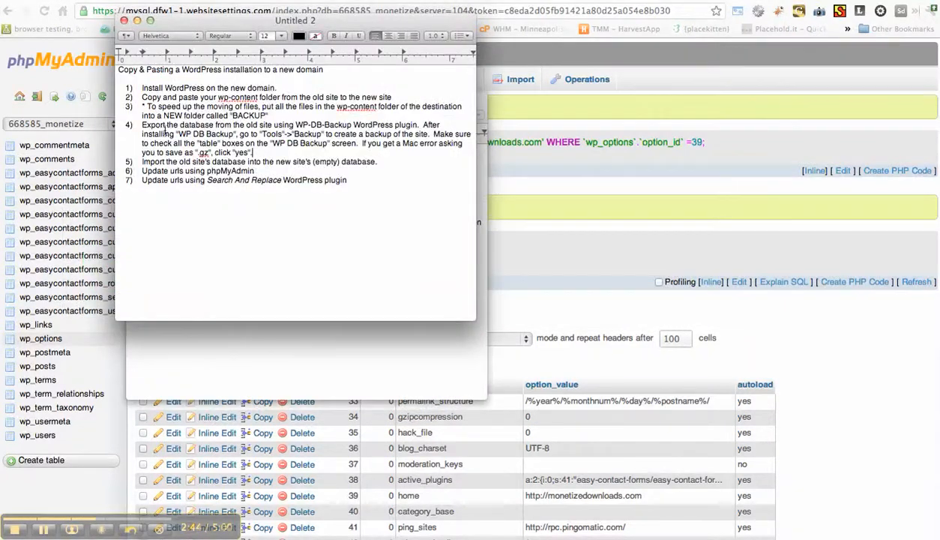
drag(156, 161, 212, 141)
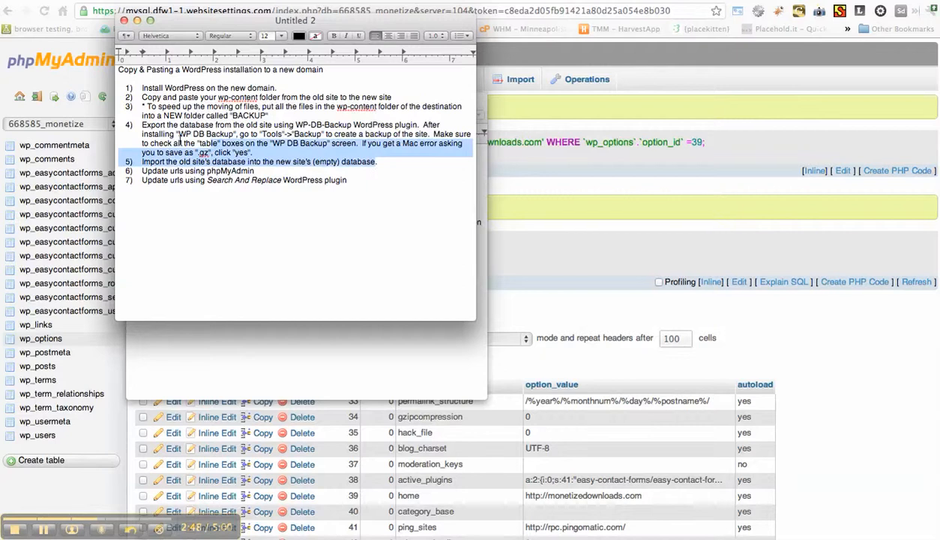
mouse_move(152, 171)
mouse_down()
mouse_move(192, 180)
mouse_move(255, 171)
mouse_move(158, 171)
mouse_up()
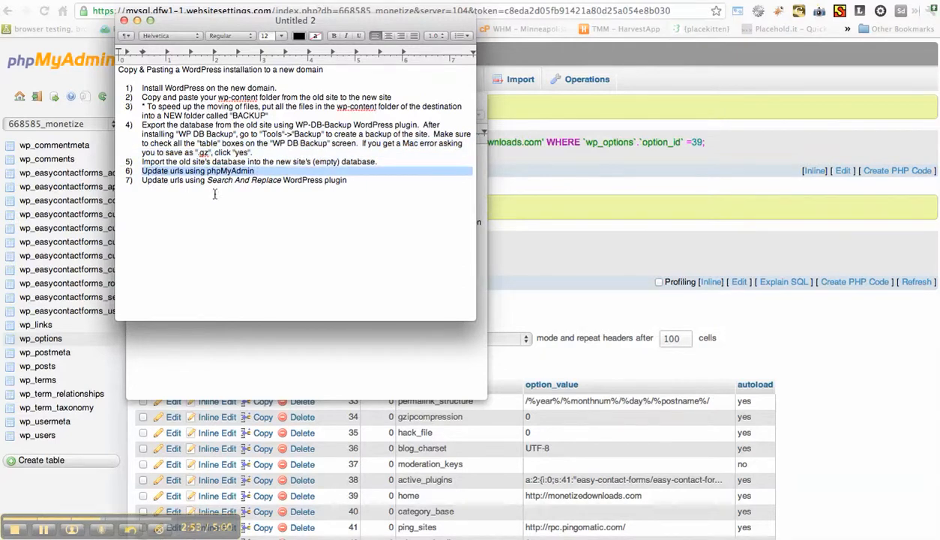
In the checklist's last item, insert "within WordPress admin" after "Update urls".
click(155, 180)
drag(156, 180, 351, 180)
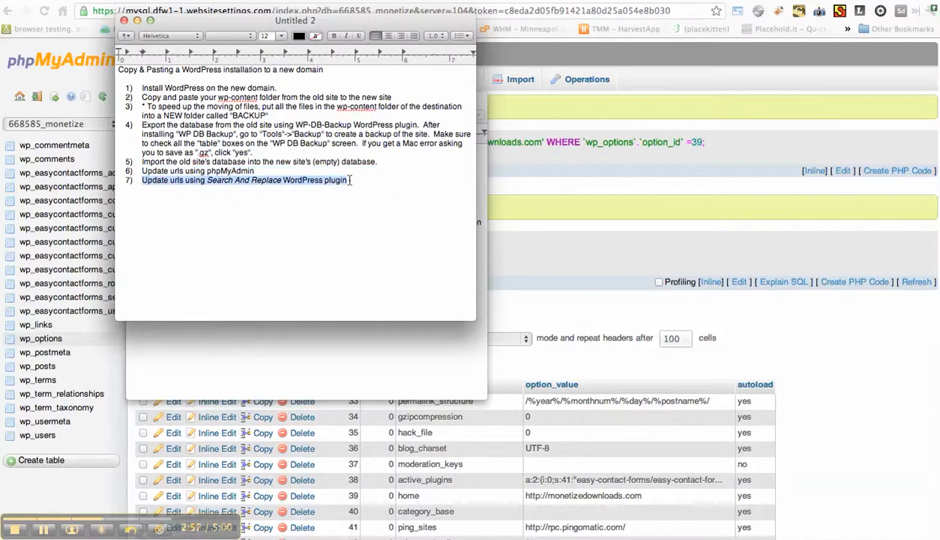
click(184, 179)
text(wi)
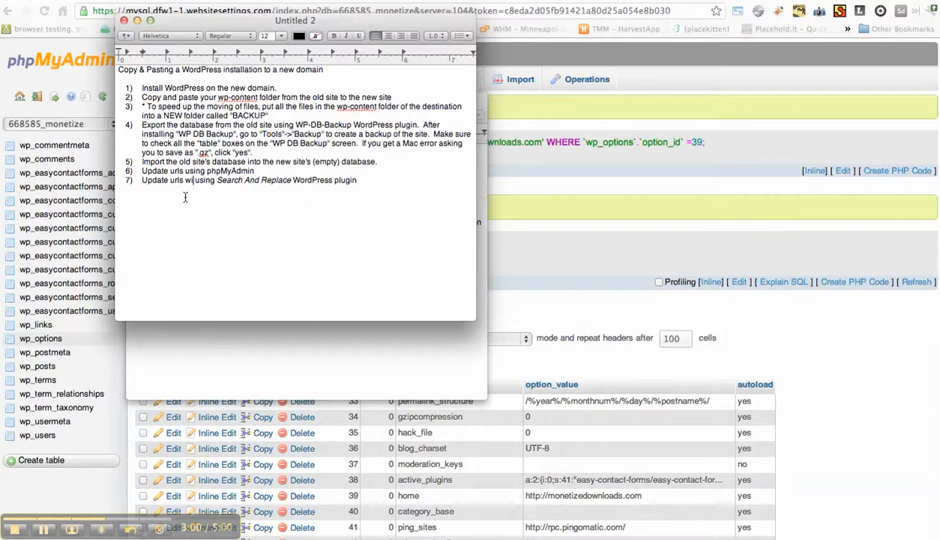
text(thin Word)
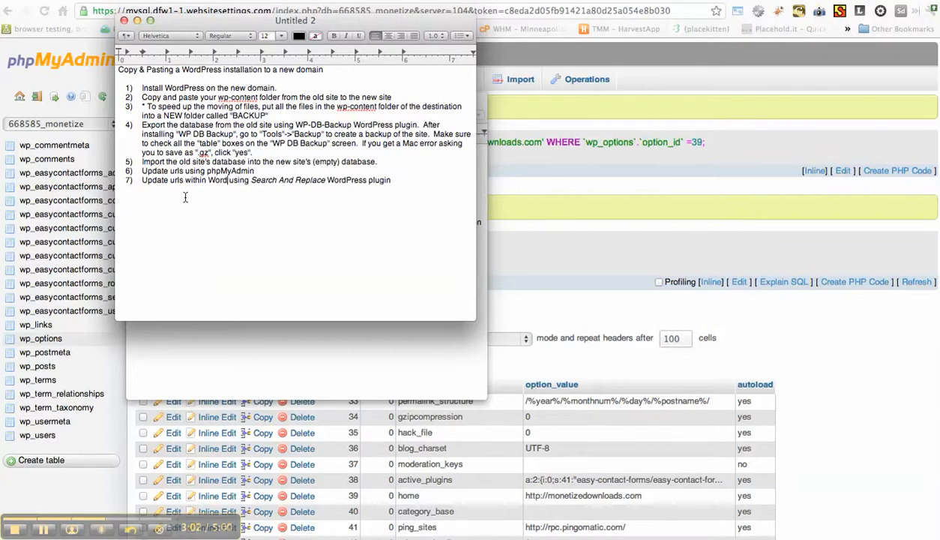
text(Press admin)
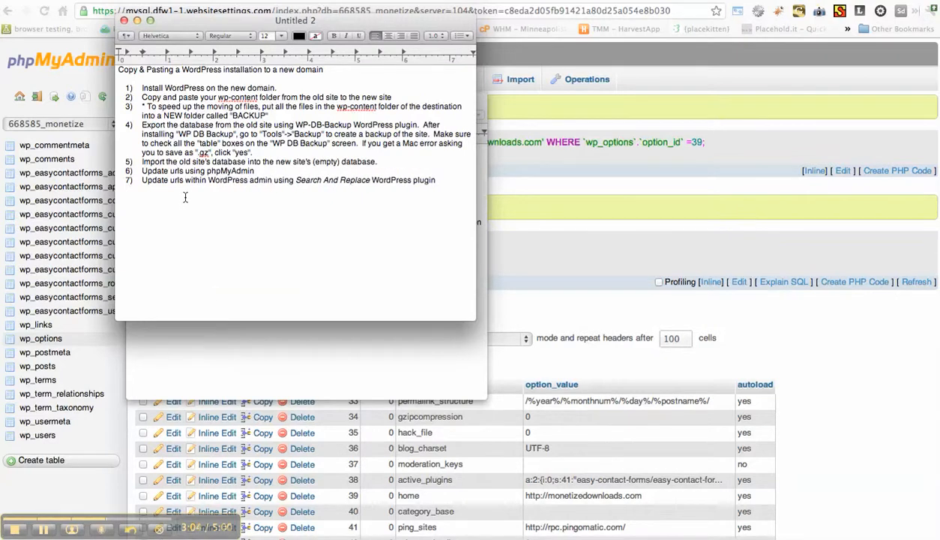
click(42, 529)
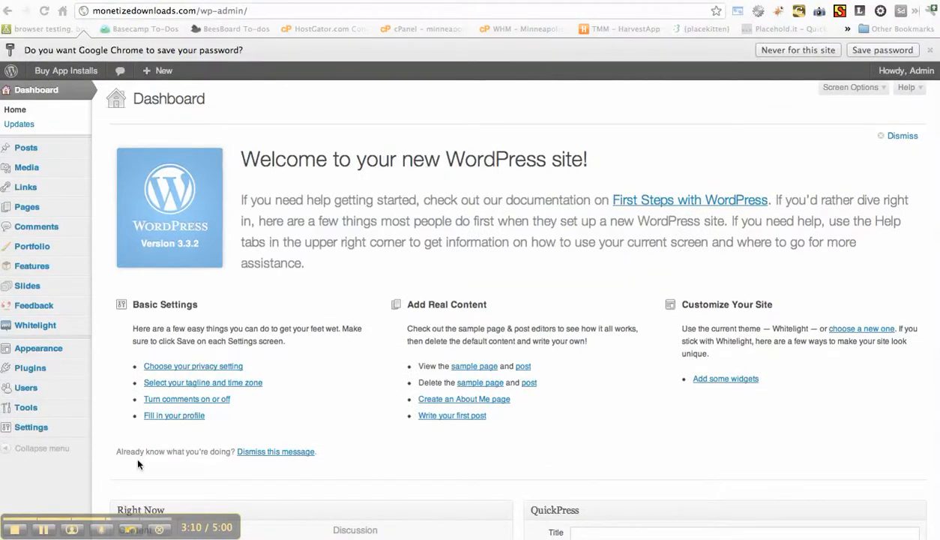
In the TextEdit checklist, add the item Reset the permalinks by going to "Settings"->"Permalinks" and clicking "save" after the phpMyAdmin item.
key(super+Tab)
key(super+Tab)
key(super+Tab)
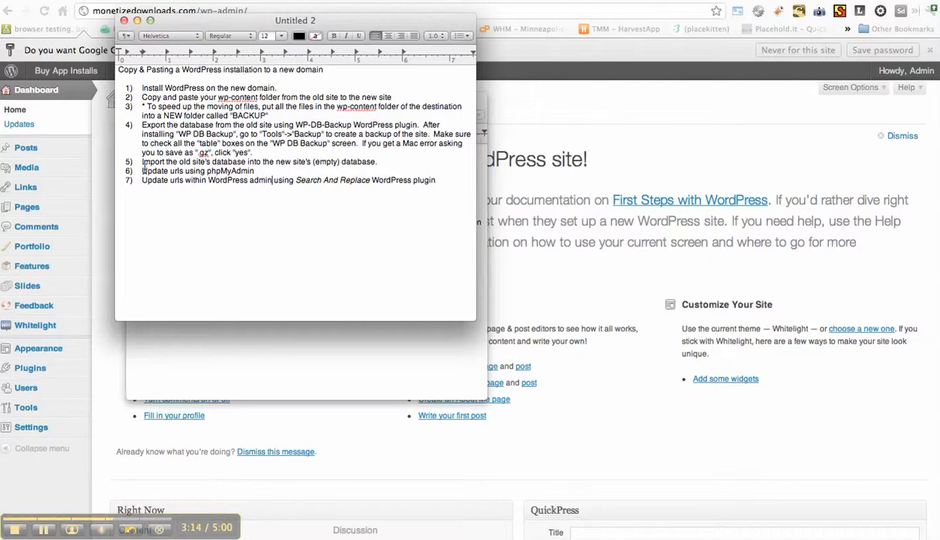
drag(142, 170, 217, 181)
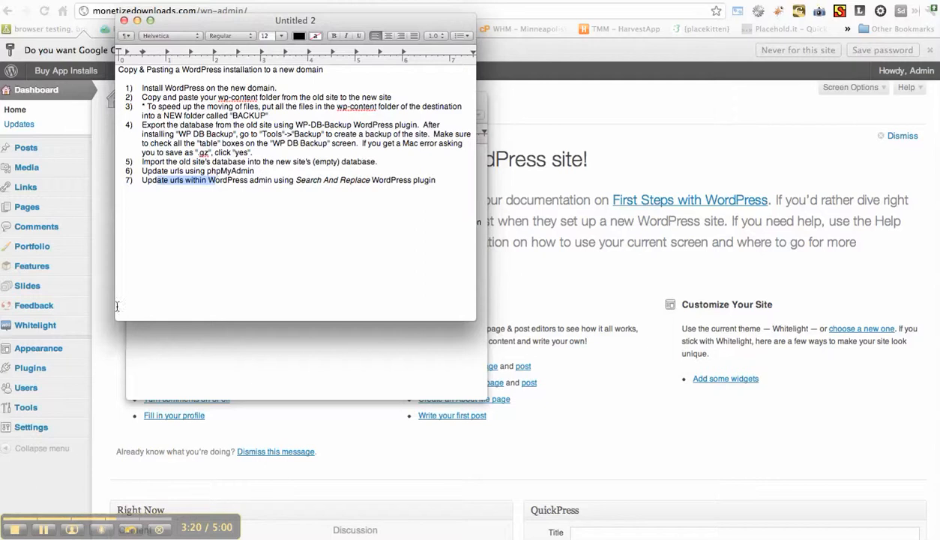
click(265, 171)
key(Return)
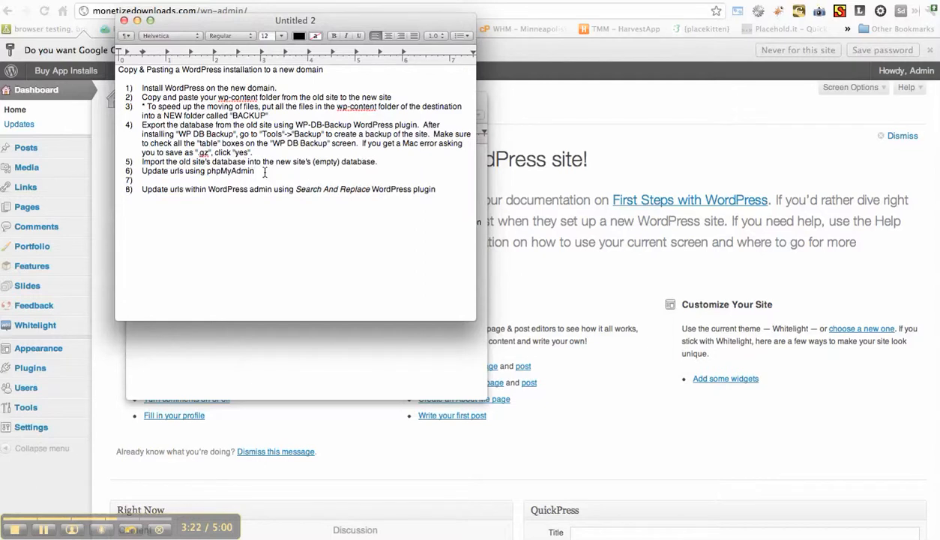
text(Reset the permalinks )
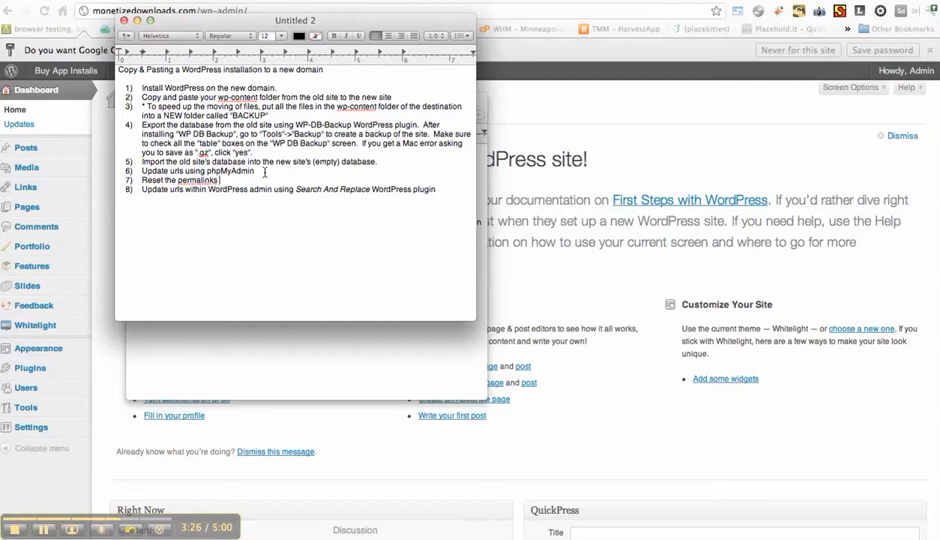
text(by going to "Settings"-)
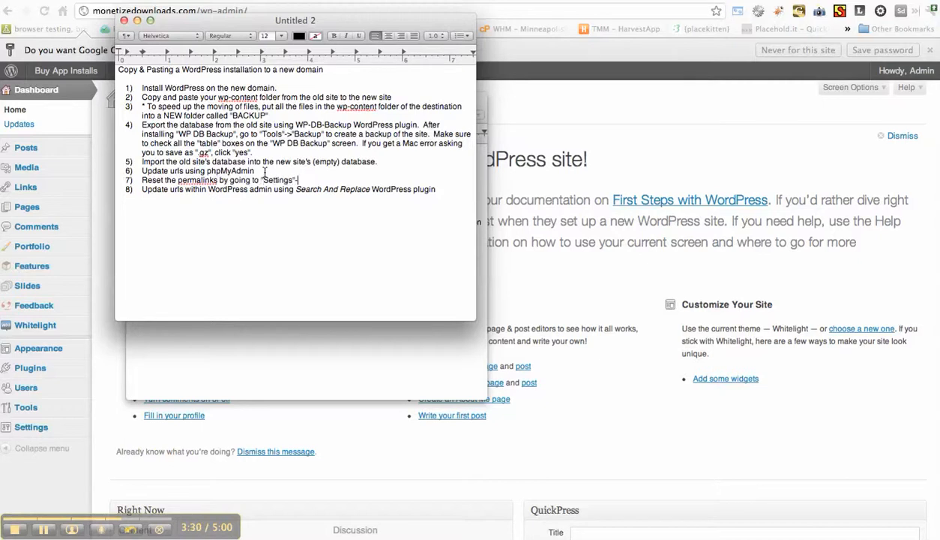
text(>)
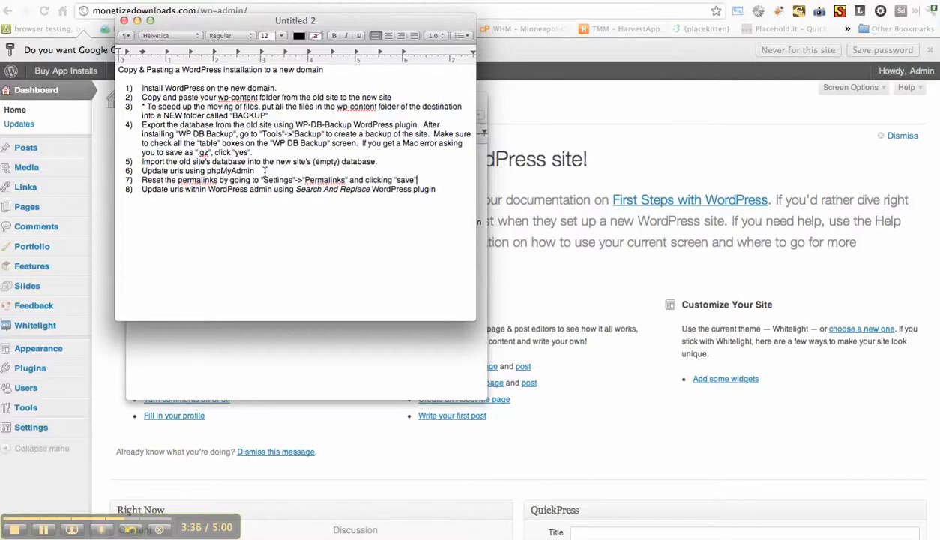
Return to the WordPress admin in the browser and re-save the permalink settings with the Day and name structure.
click(94, 434)
mouse_move(60, 427)
scroll(119, 480, down, 1)
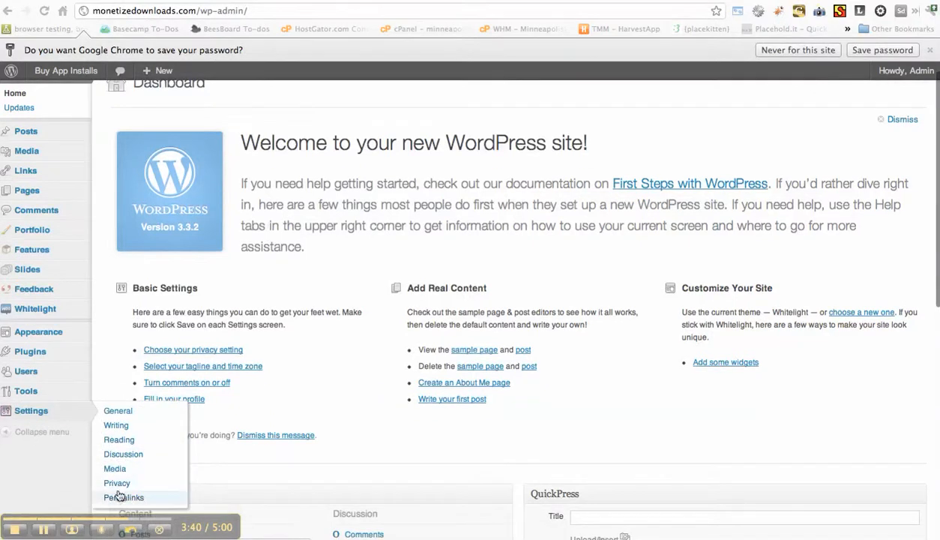
click(118, 497)
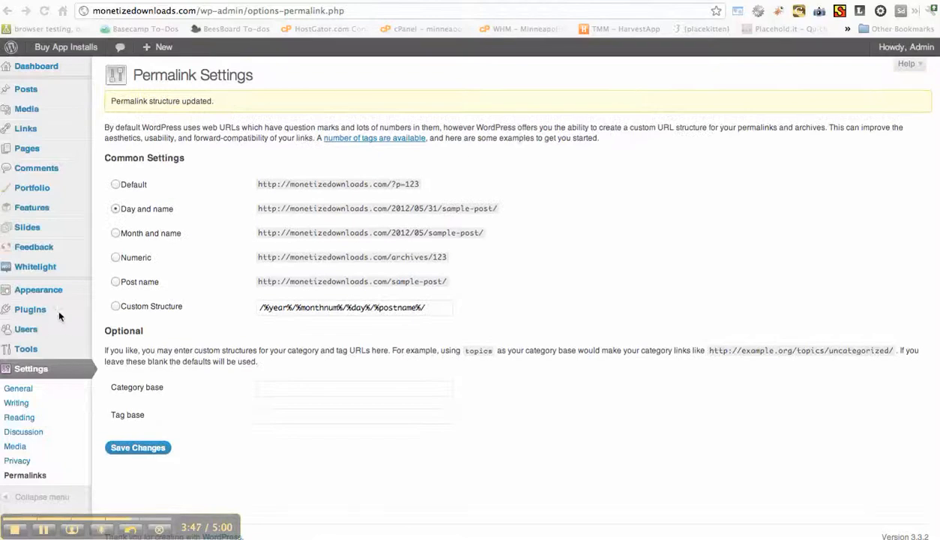
Search the plugin directory for "search and replace", and install and activate the Search and Replace plugin.
mouse_move(54, 311)
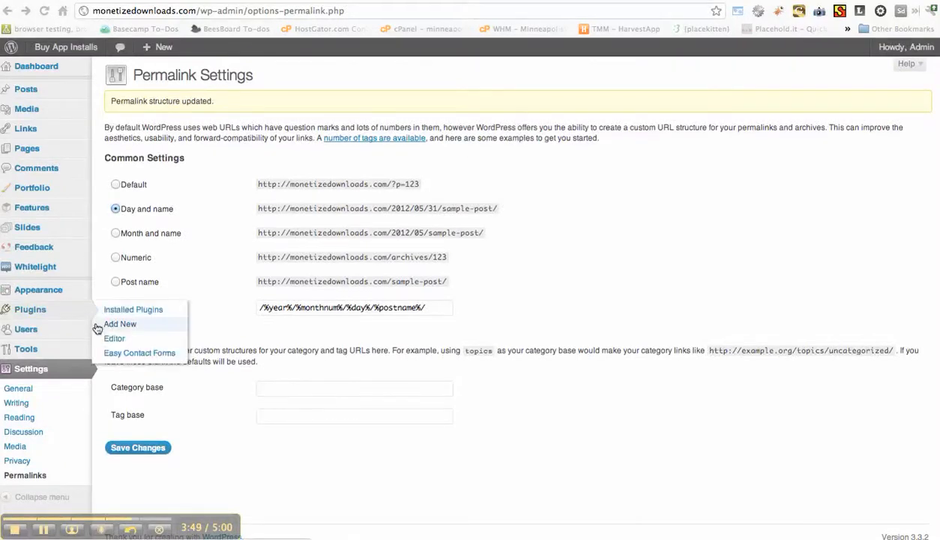
click(96, 324)
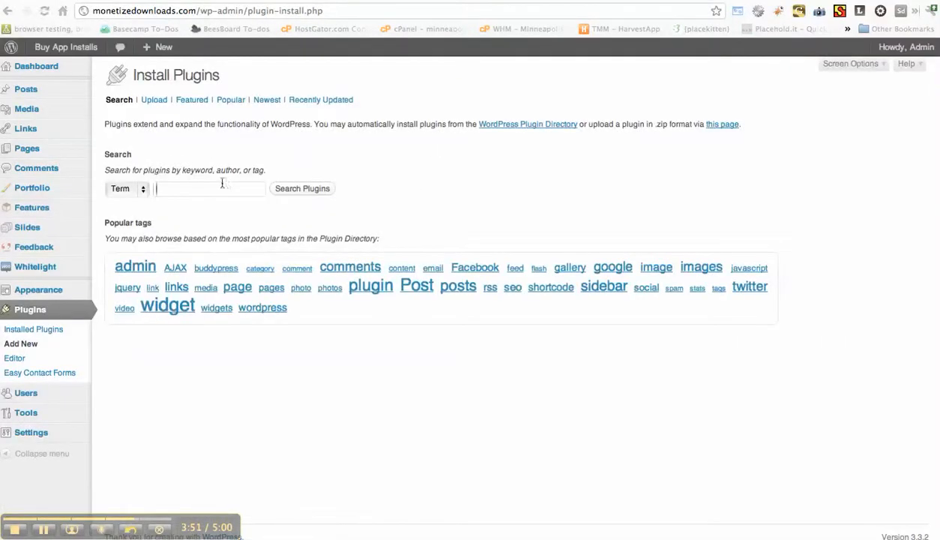
text(search and replace)
key(Down)
key(Return)
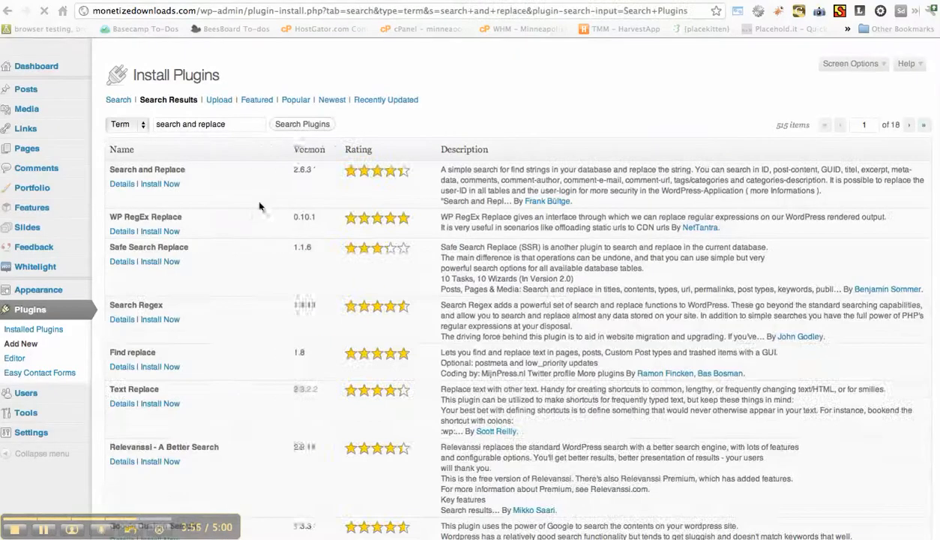
key(Return)
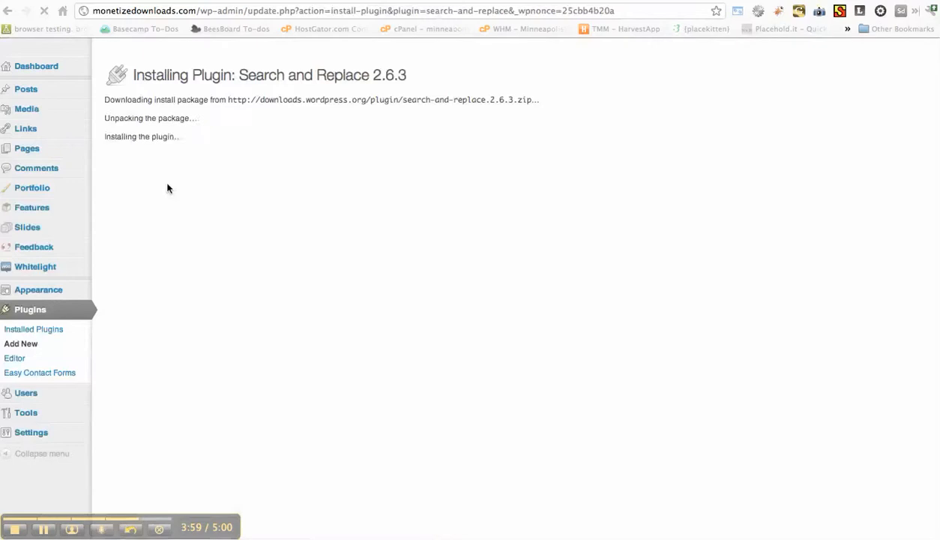
click(135, 178)
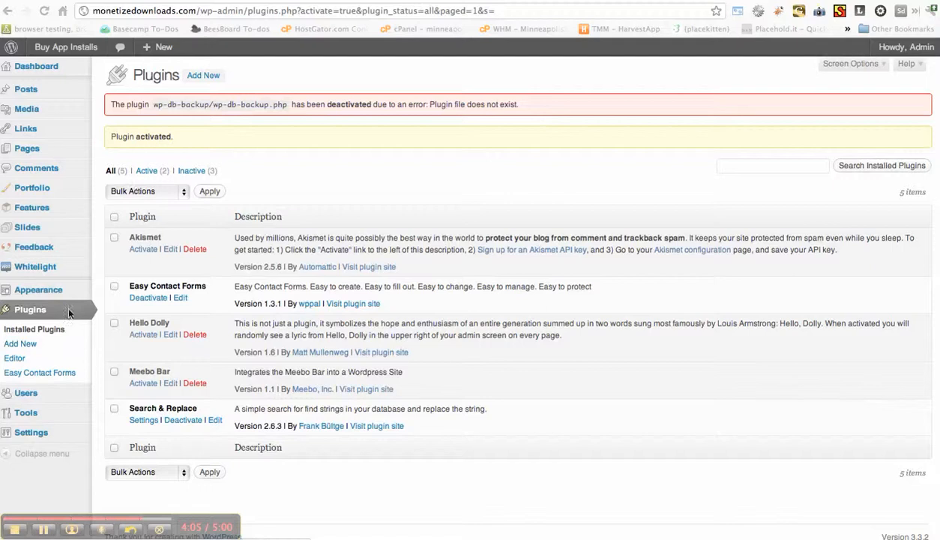
Open the Search & Replace tool and select all database fields to search in.
mouse_move(47, 435)
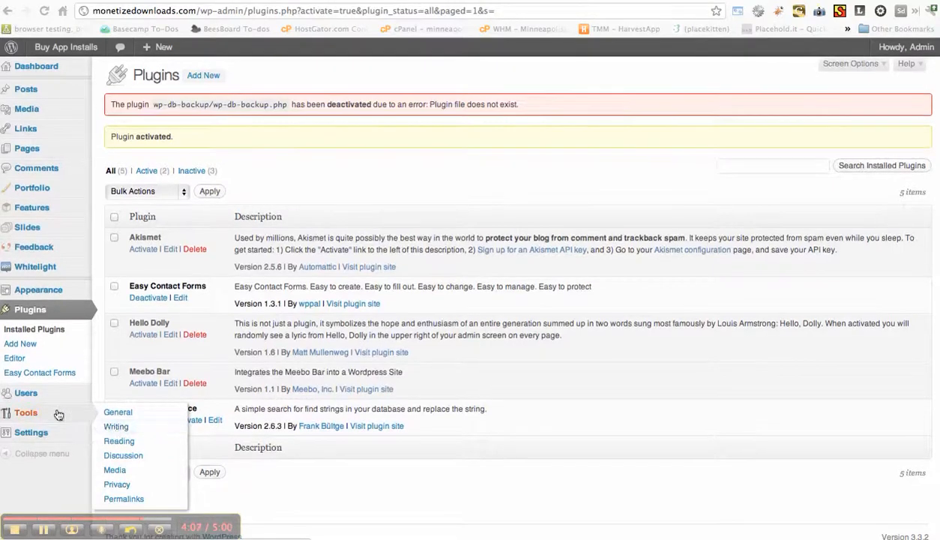
mouse_move(45, 414)
click(125, 458)
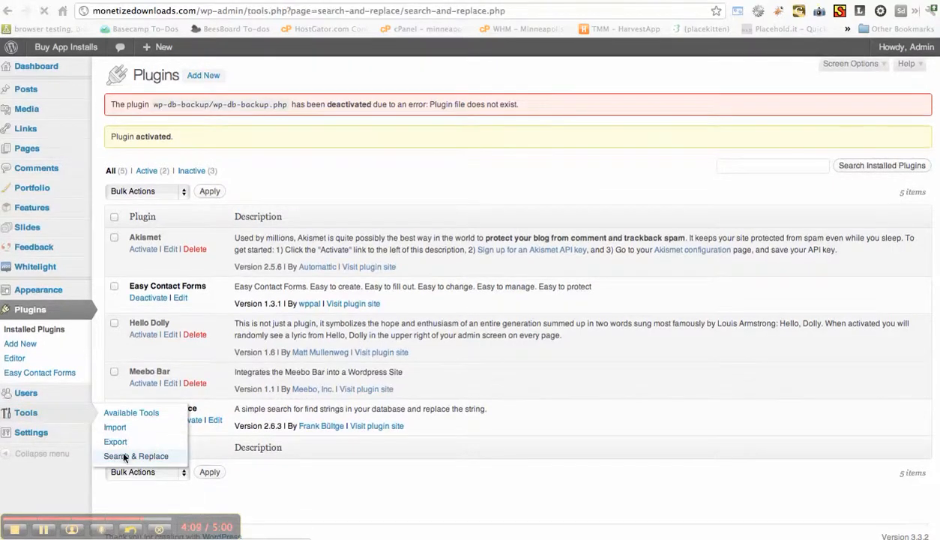
scroll(145, 395, down, 3)
scroll(145, 396, down, 5)
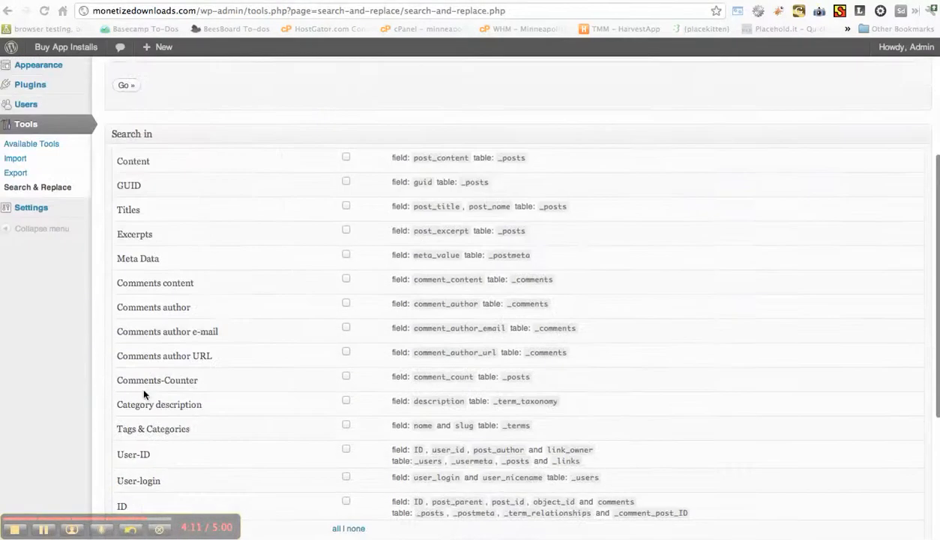
click(336, 325)
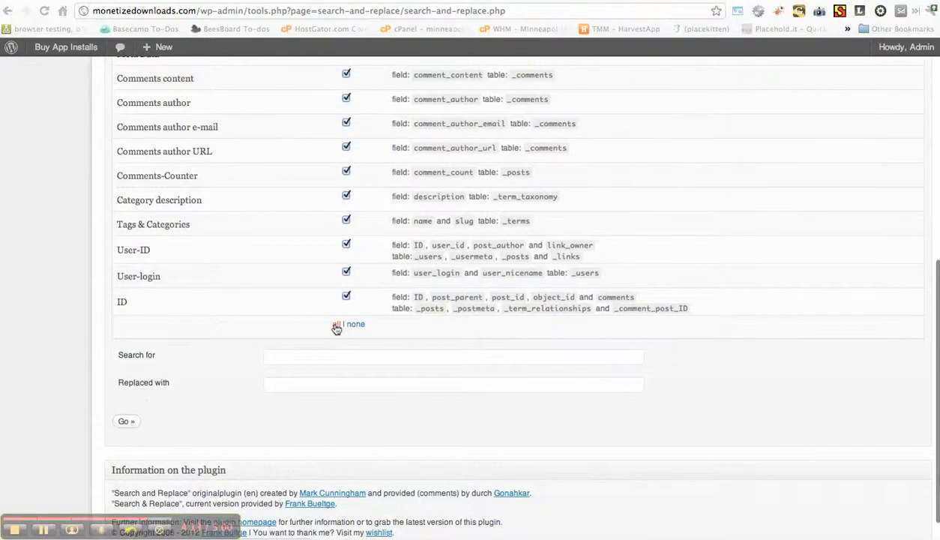
click(291, 357)
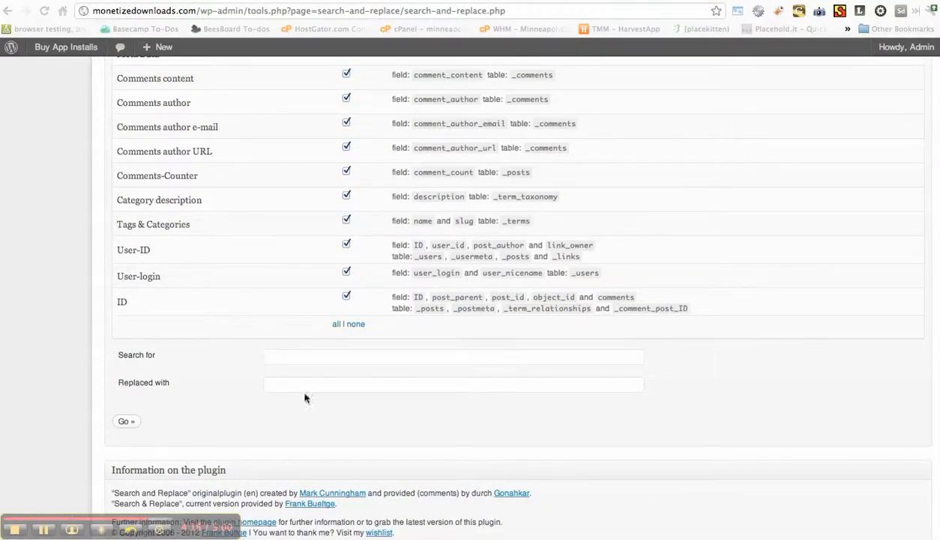
click(328, 358)
text(http://buyappinstalls.com/)
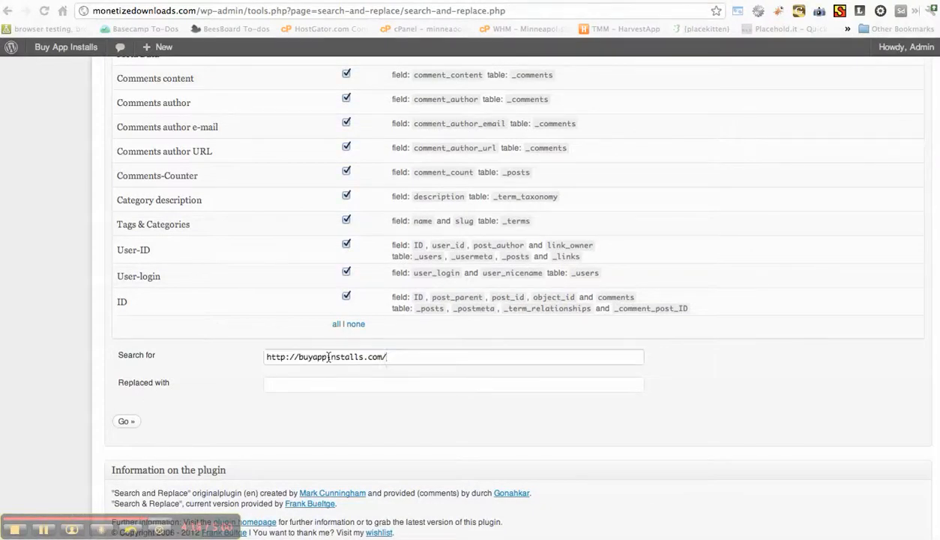
key(Tab)
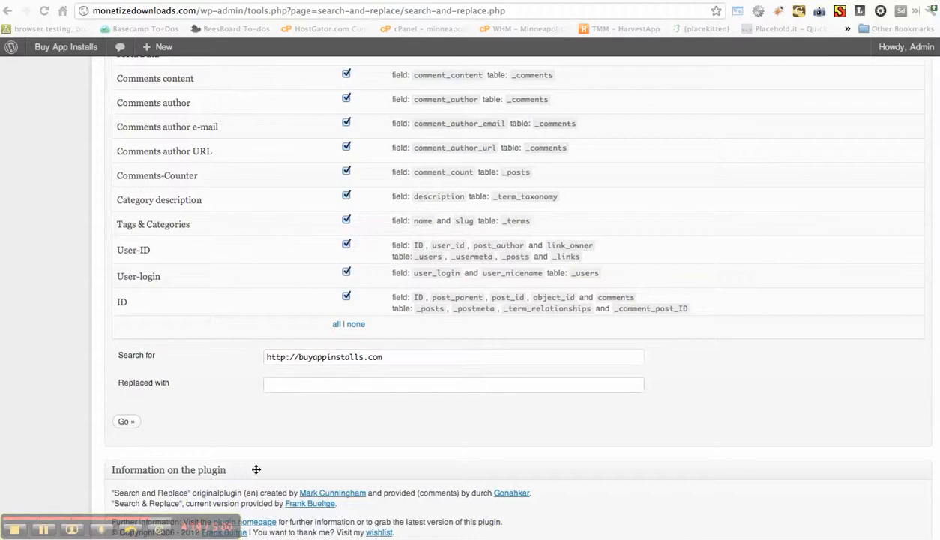
double_click(144, 11)
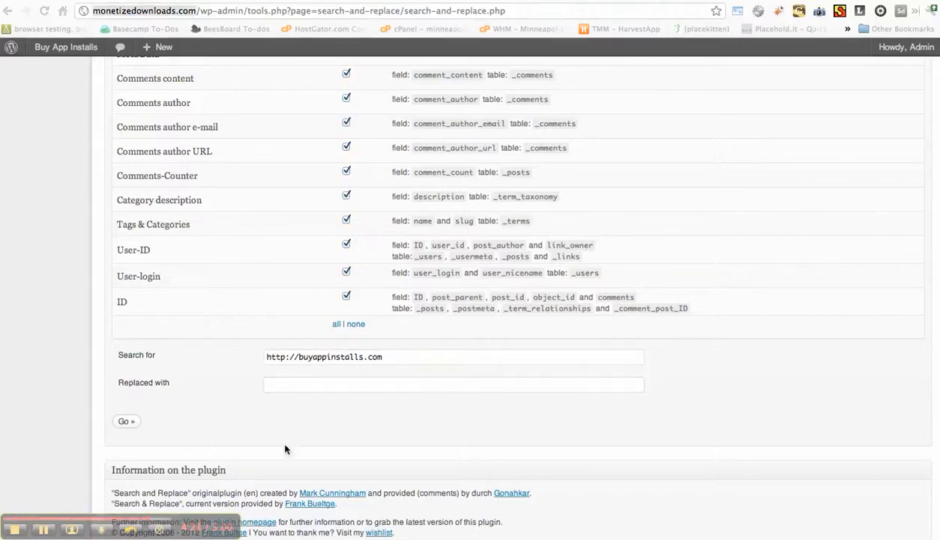
click(305, 389)
text(http://monetizedownloads.com/)
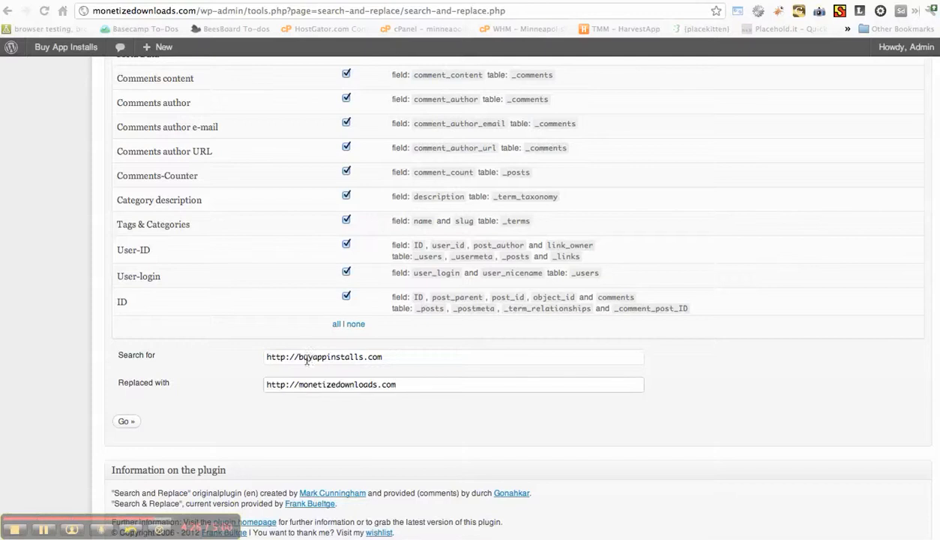
Run the search and replace of the old site URL across the selected fields and review the results.
drag(307, 359, 346, 384)
click(369, 384)
scroll(284, 336, up, 2)
scroll(284, 336, down, 3)
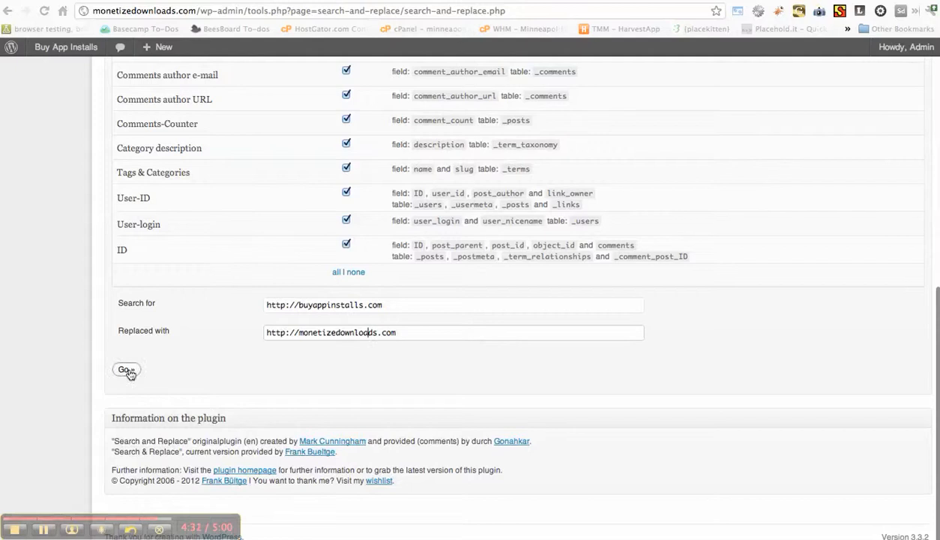
click(127, 370)
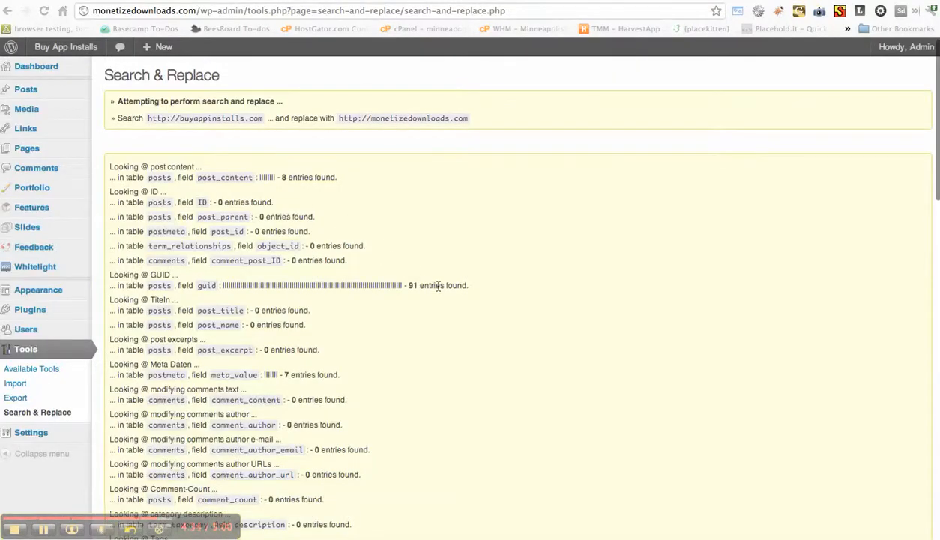
scroll(438, 286, down, 10)
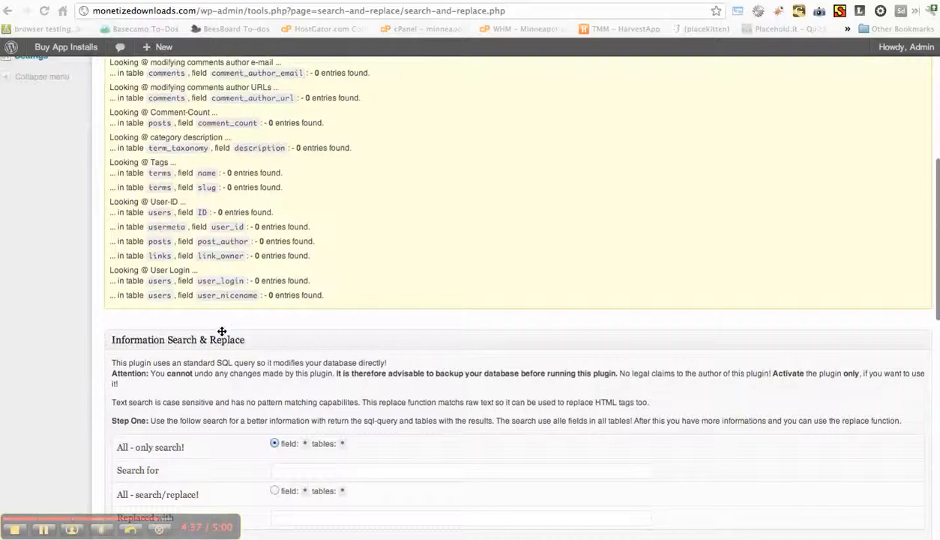
scroll(222, 331, down, 10)
scroll(220, 275, up, 3)
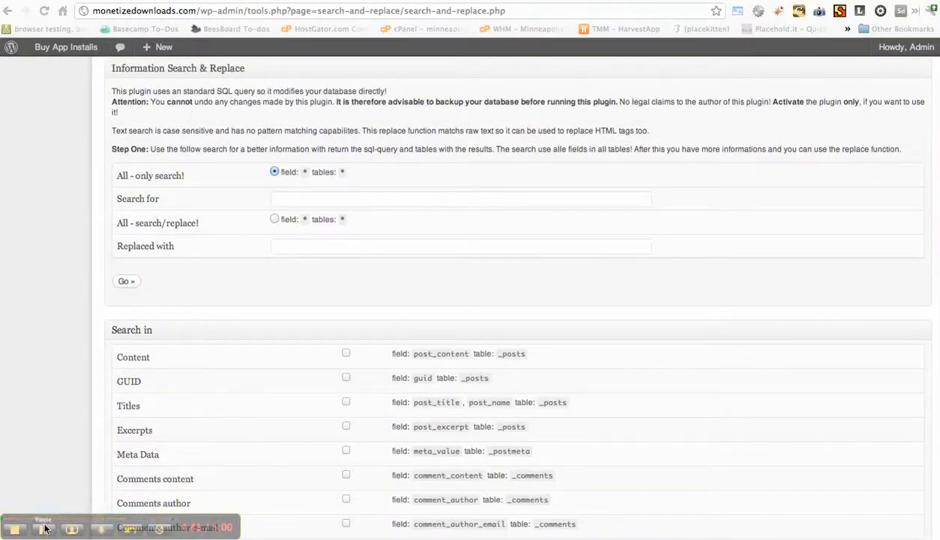
Open the migrated site's front page and look over the home page from header to footer.
click(55, 47)
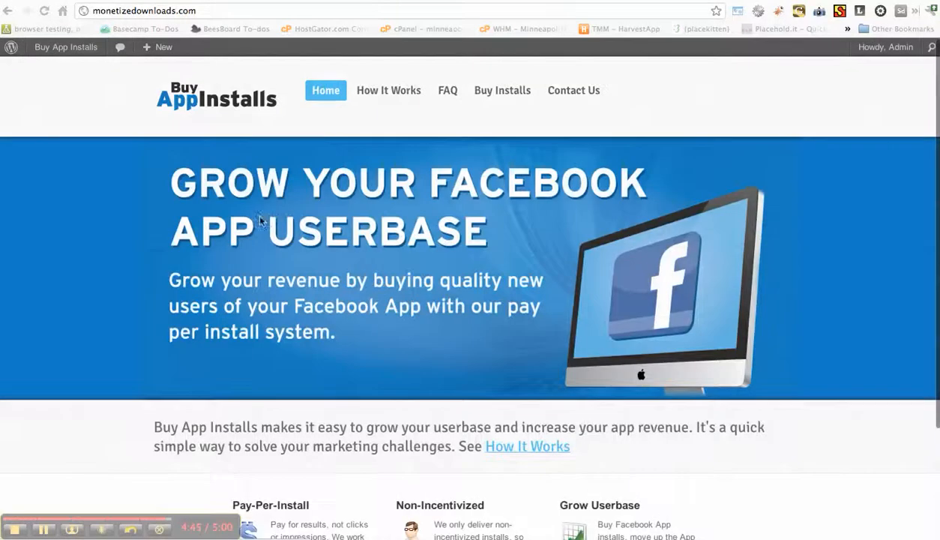
scroll(208, 322, down, 3)
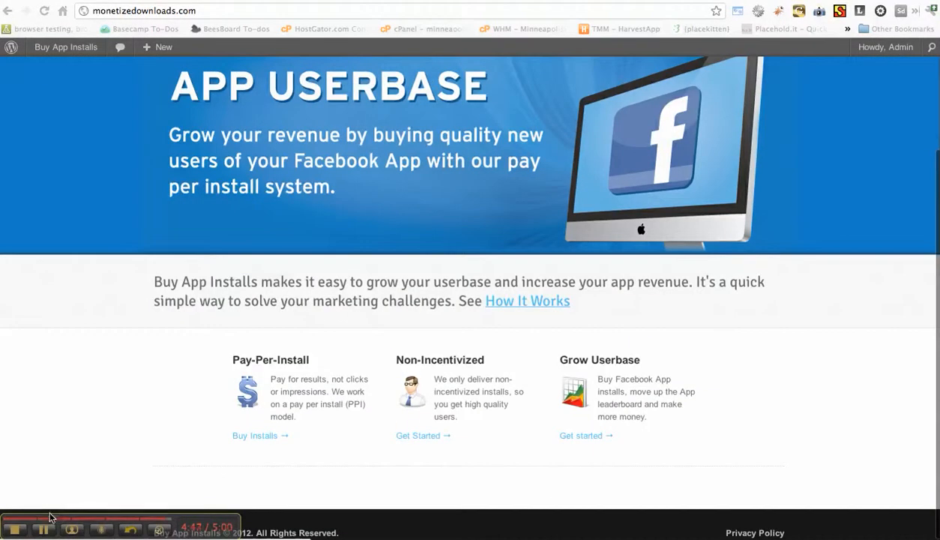
scroll(193, 237, up, 3)
scroll(195, 237, down, 3)
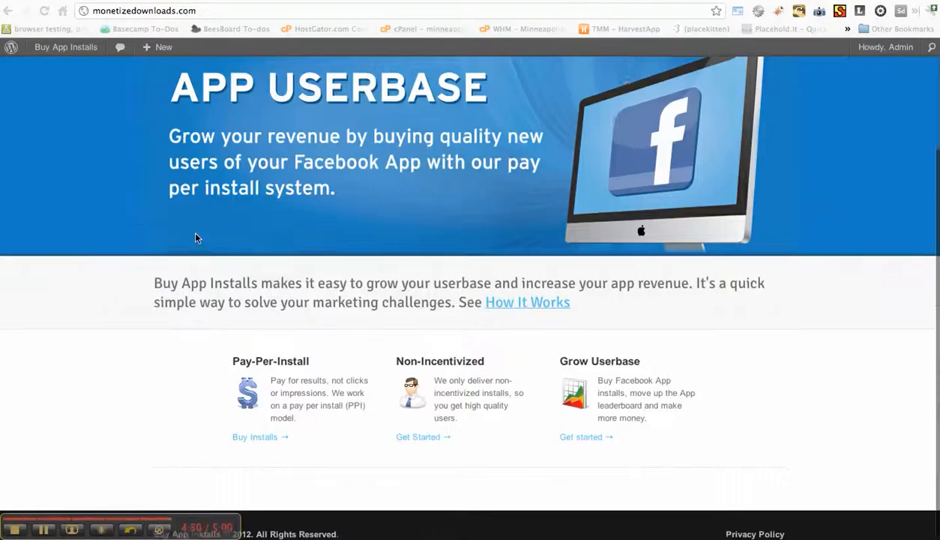
scroll(399, 324, up, 5)
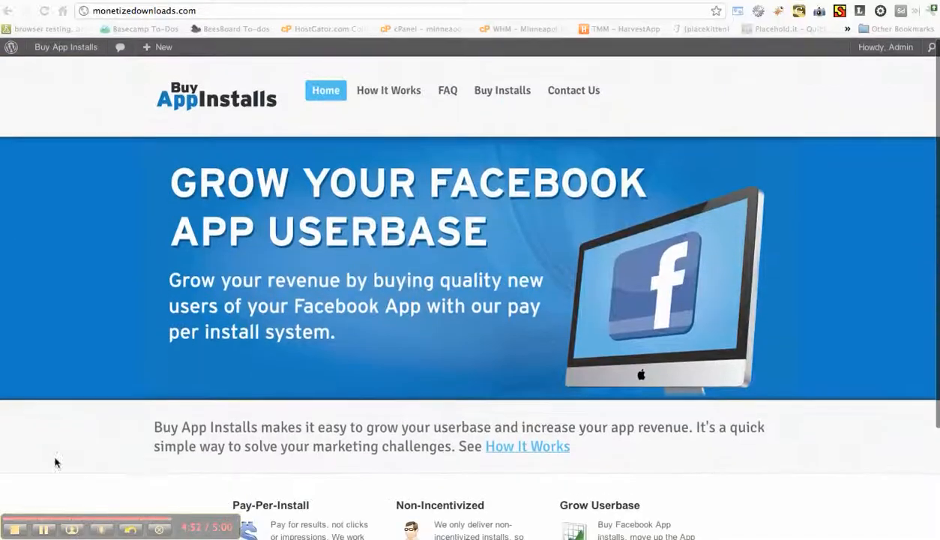